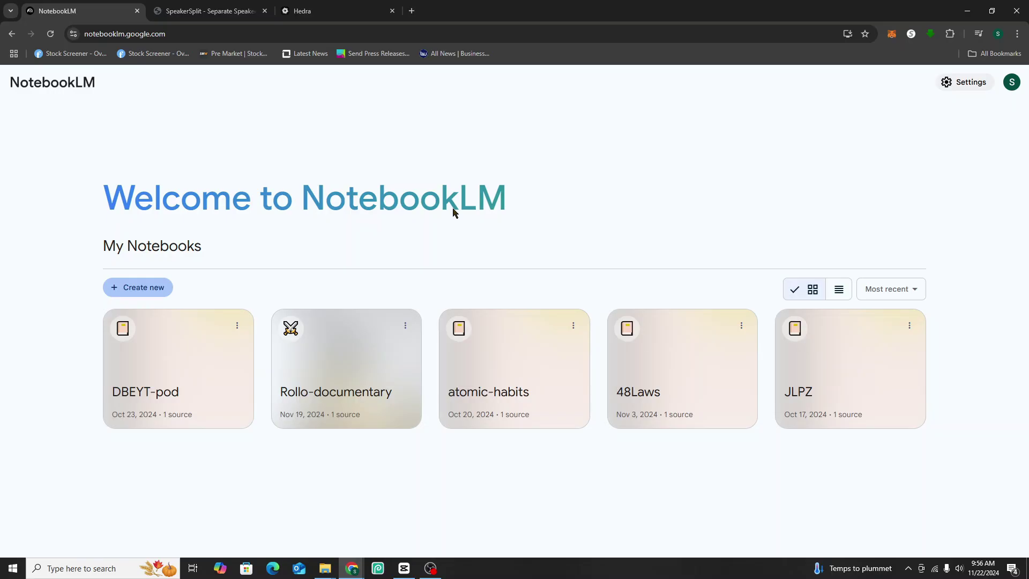
Bring the File Explorer window with the bytesbooks project folder to the front.
click(327, 569)
Check the bytesbooks folder and screen recorder, then return to the NotebookLM notebook list in Chrome.
click(295, 517)
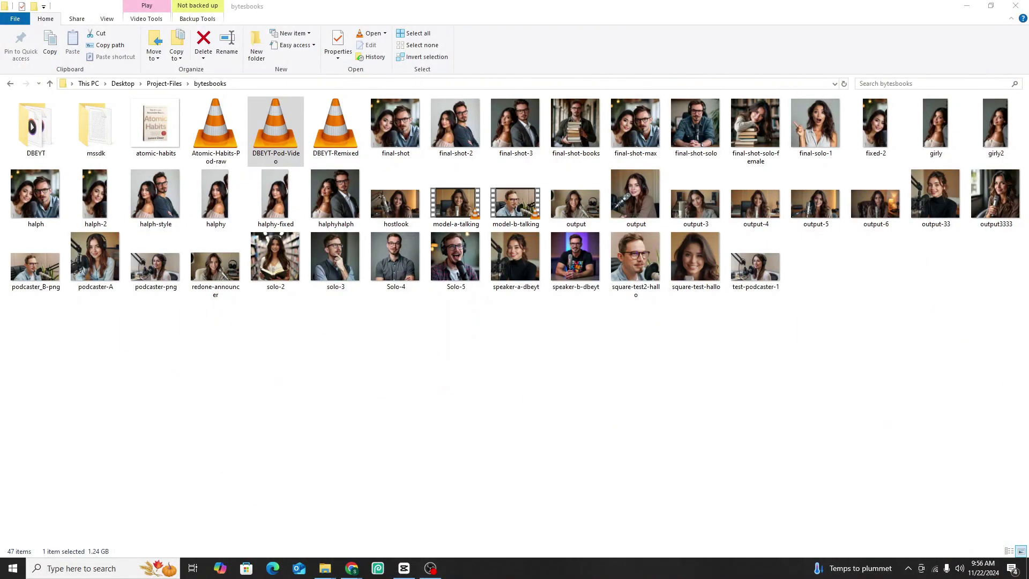
click(431, 568)
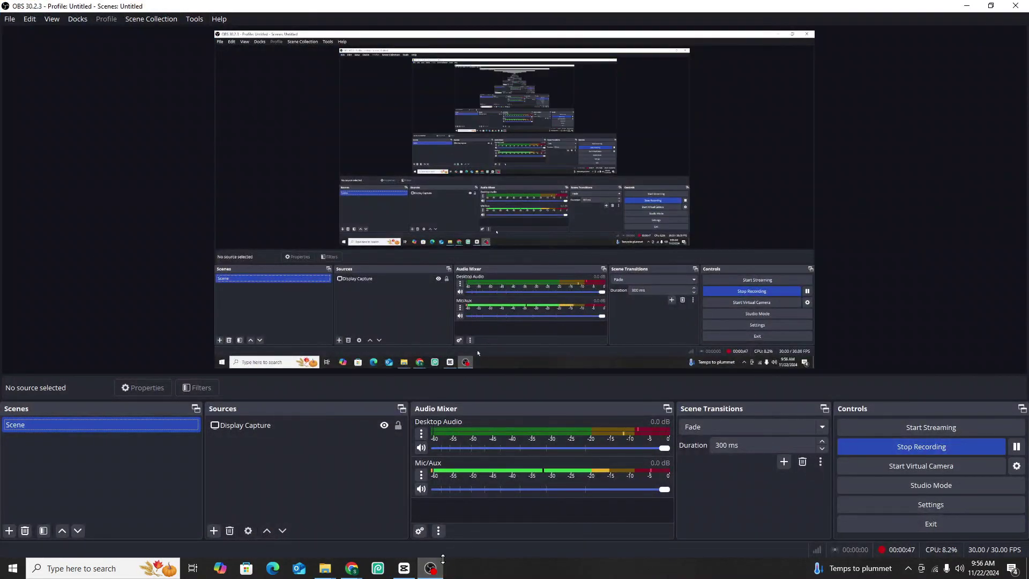
click(442, 566)
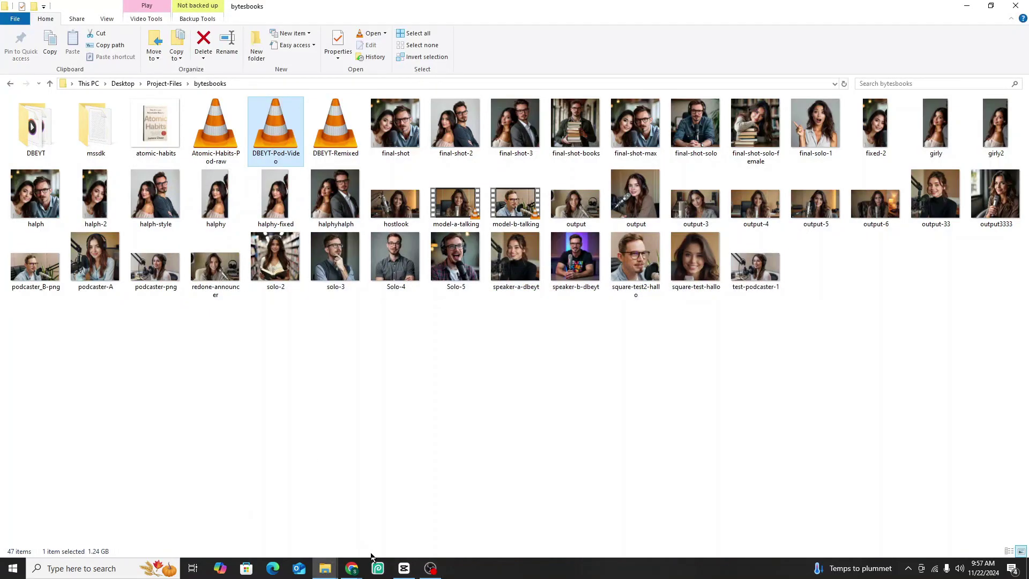
click(355, 569)
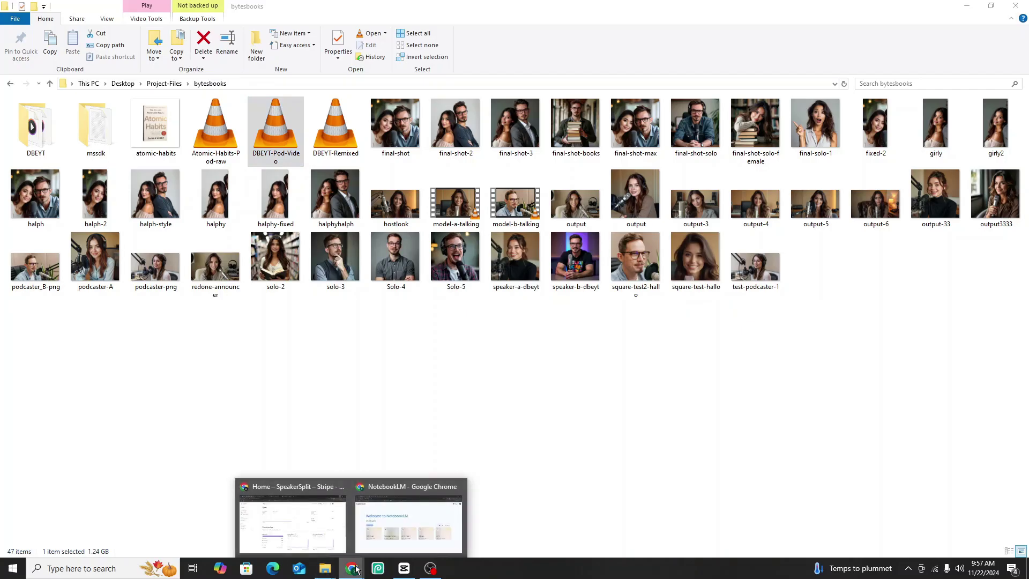
click(405, 535)
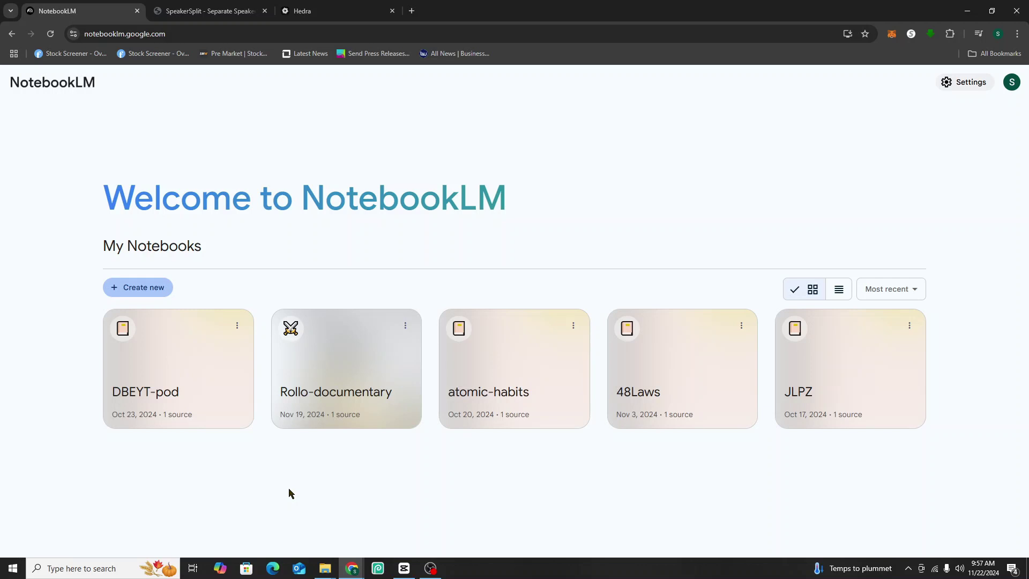
Open the DBEYT-pod notebook and its guide showing the summary and 21:21 audio overview.
click(217, 372)
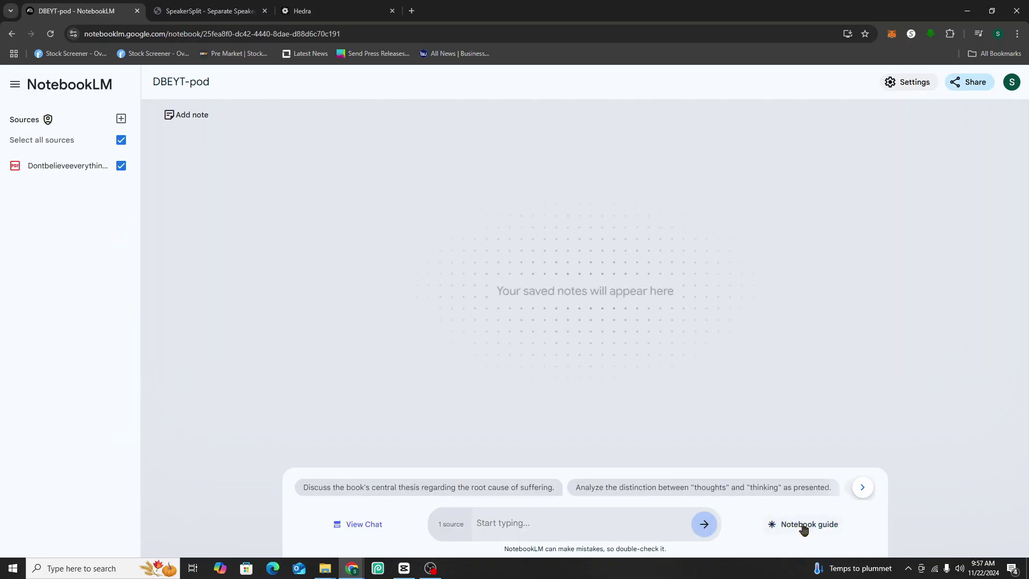
click(801, 525)
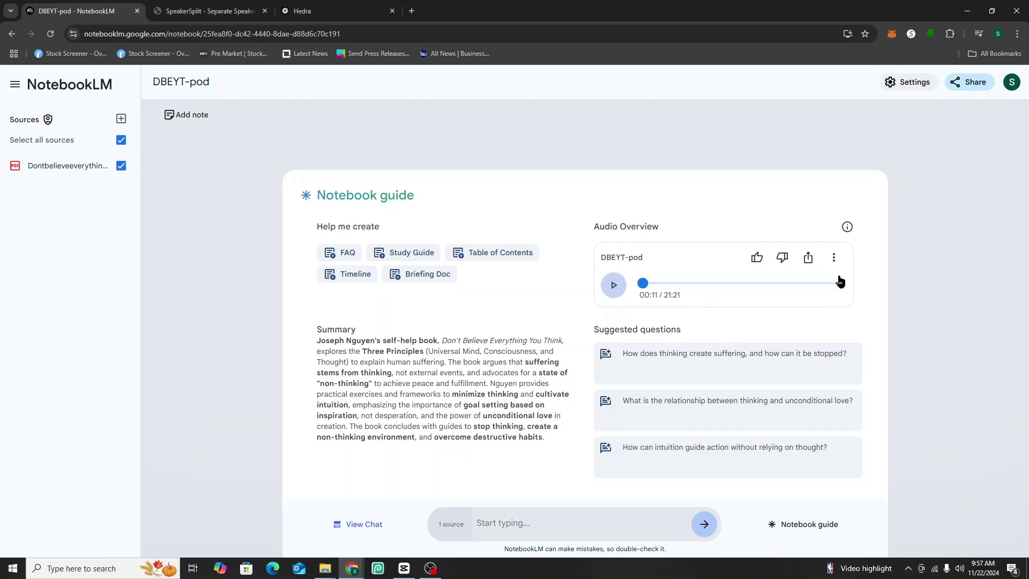
Open and dismiss the audio overview's options menu unchanged, then switch to the SpeakerSplit tab.
click(833, 259)
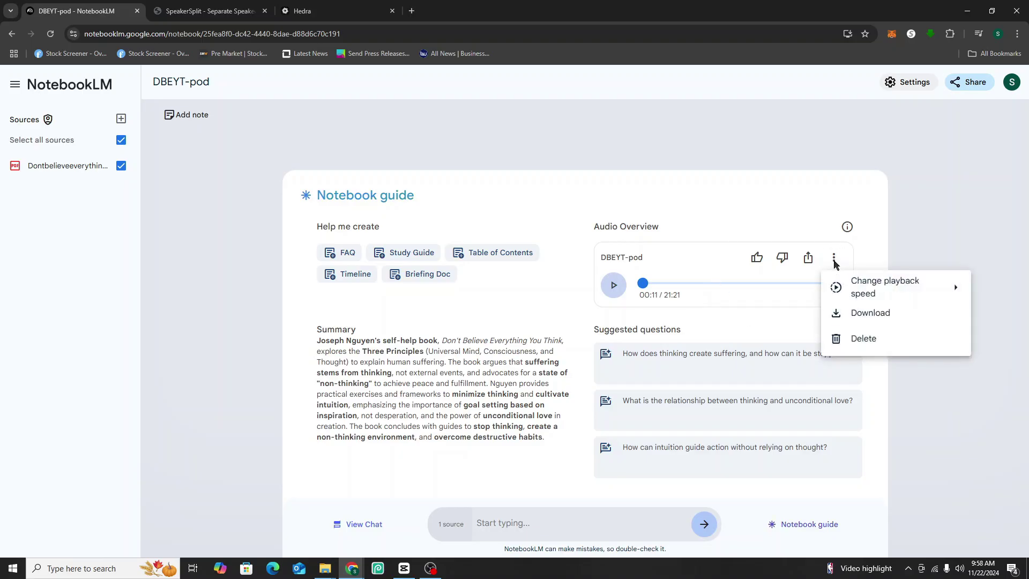
mouse_move(884, 287)
click(804, 225)
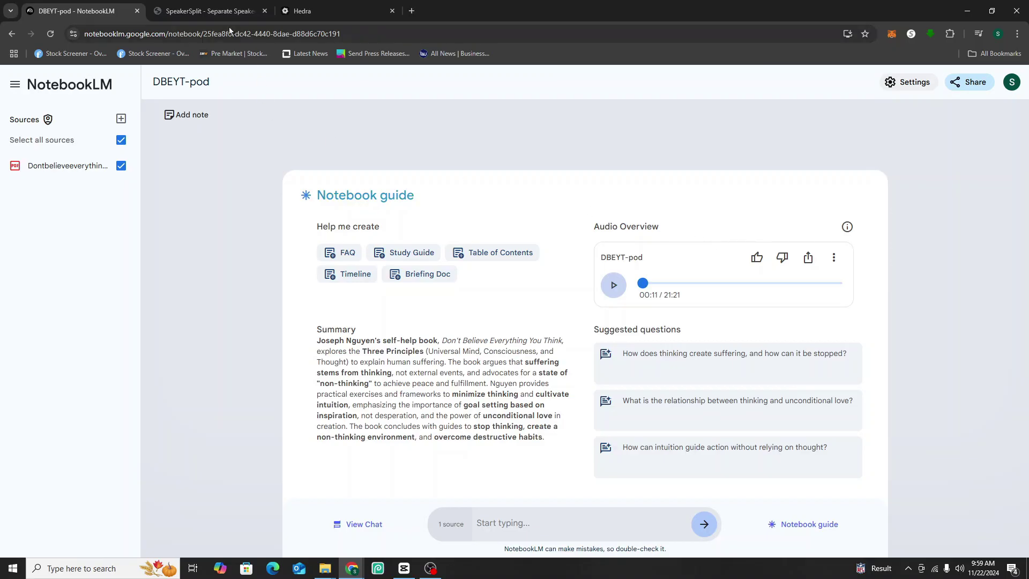
click(220, 11)
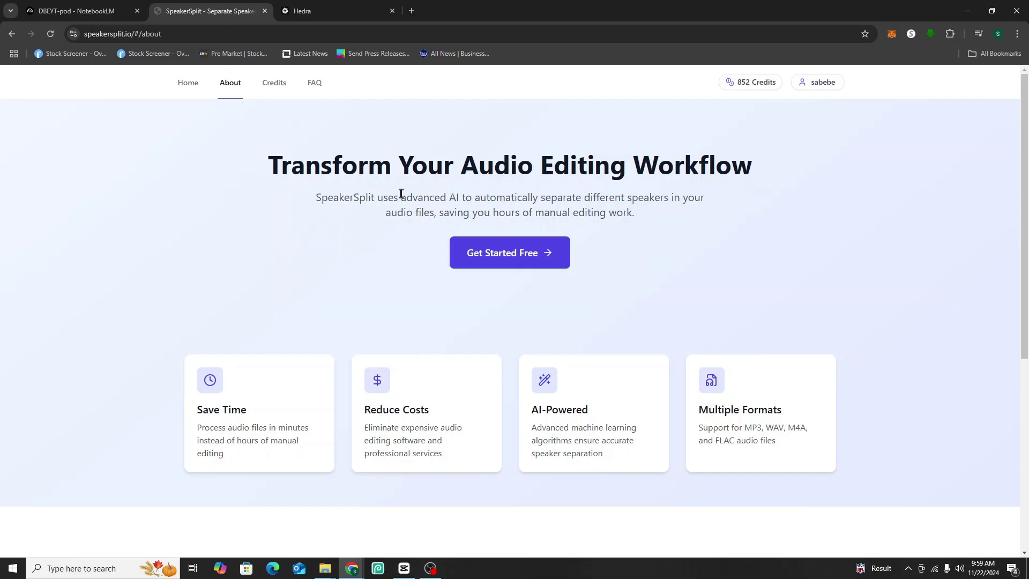
Browse SpeakerSplit's About and credit-package pages, then return to the Home upload page.
click(195, 90)
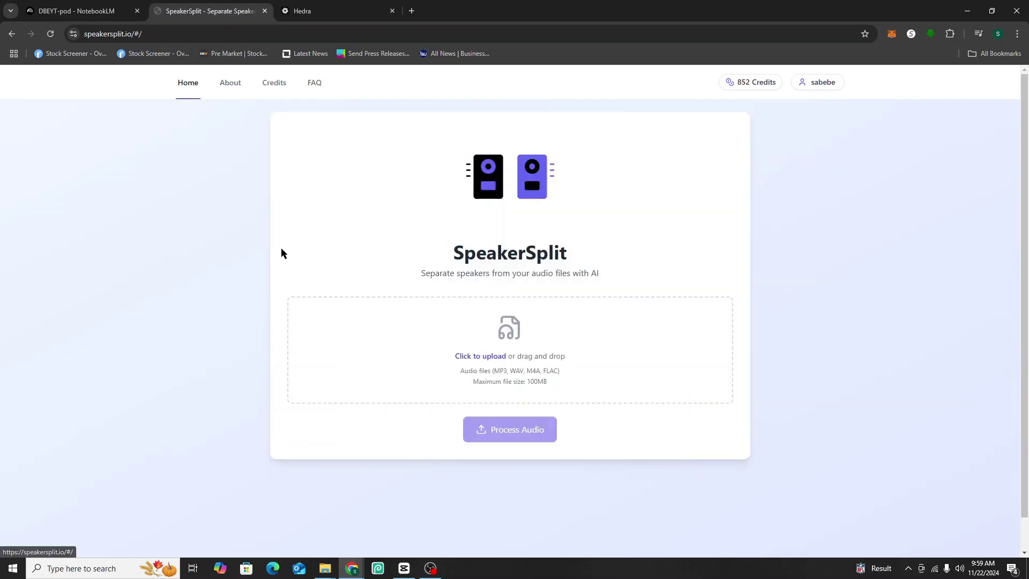
click(233, 82)
click(281, 84)
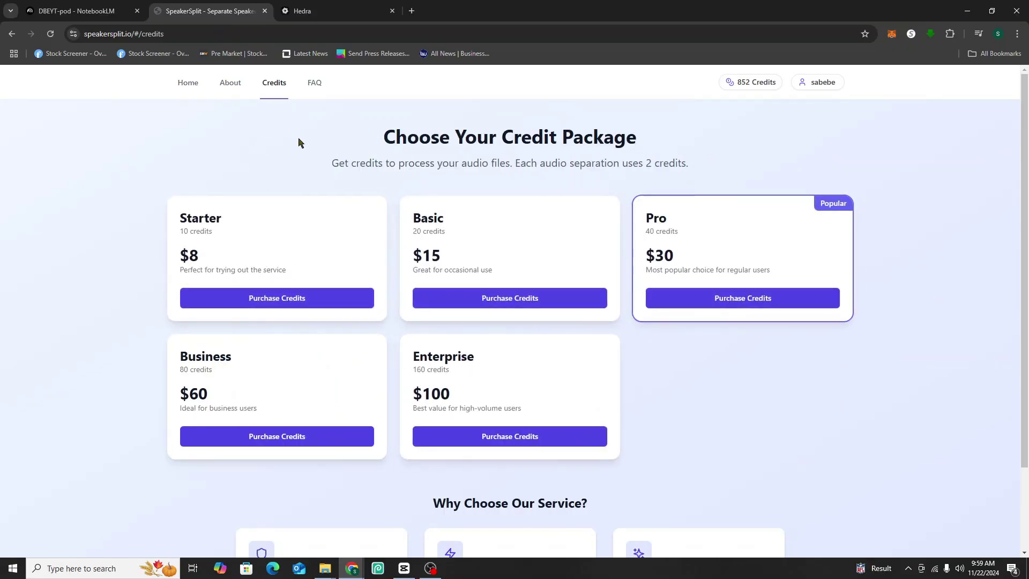
click(230, 90)
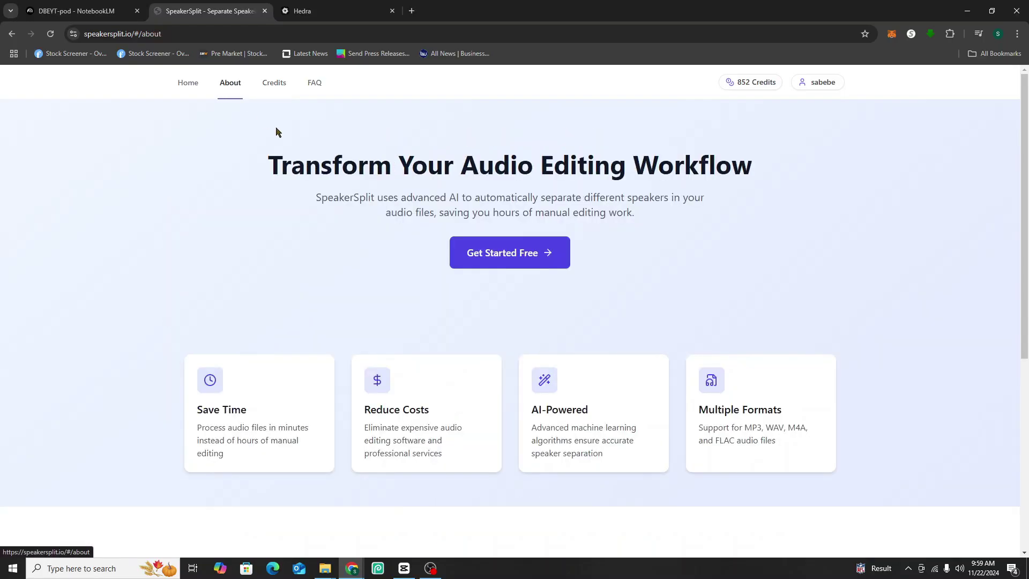
click(191, 91)
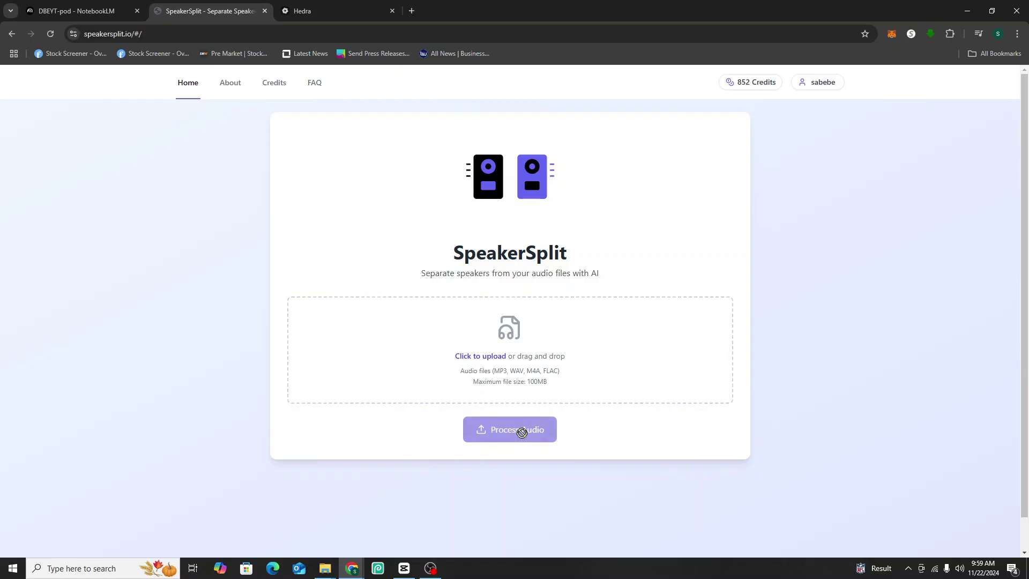
Attach 48laws-lofi.mp3 (28.88 MB) to SpeakerSplit's upload page through the file chooser.
click(502, 361)
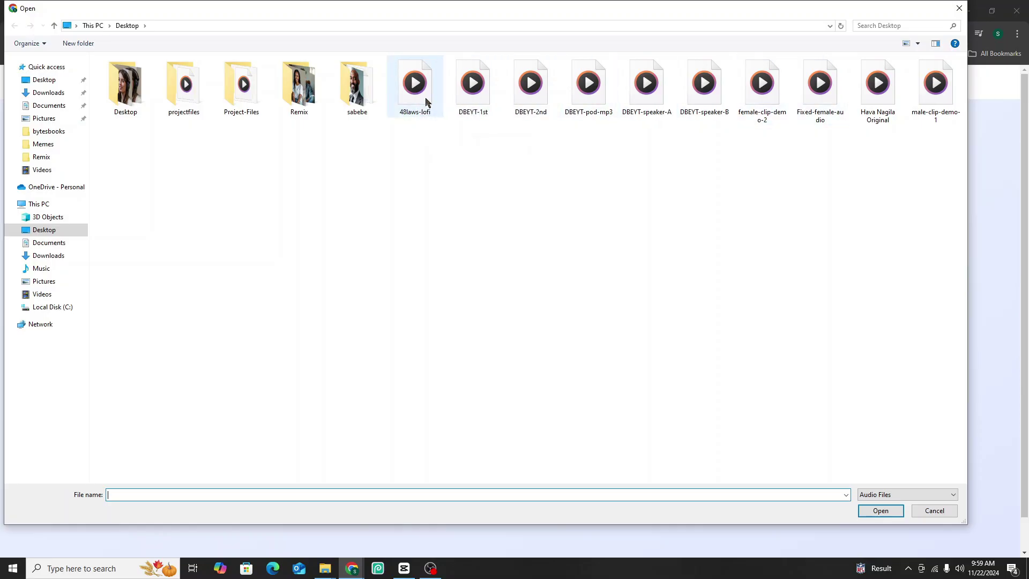
click(427, 102)
click(881, 509)
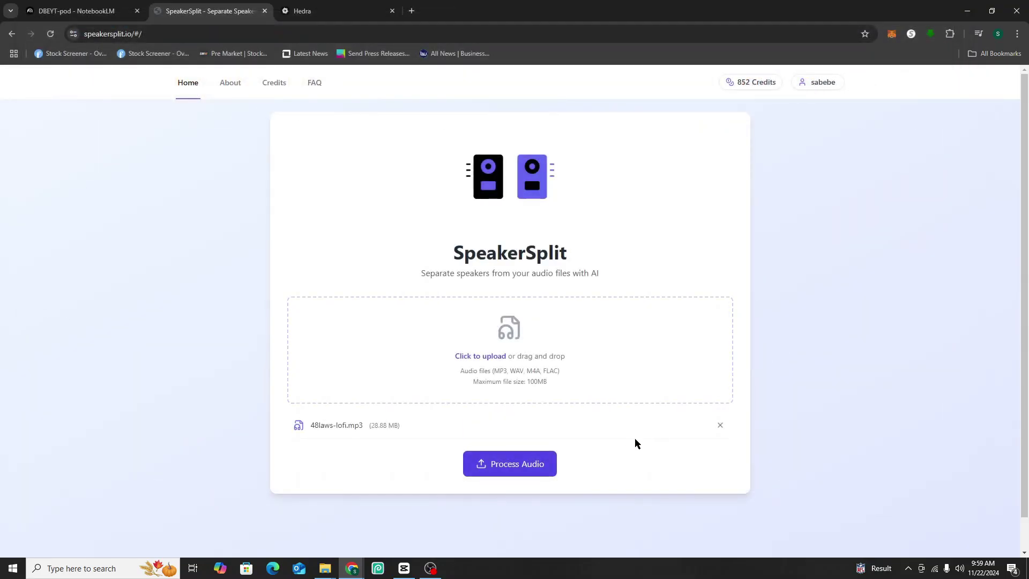
Process 48laws-lofi.mp3 and wait for the separated Speaker A and Speaker B tracks.
click(528, 464)
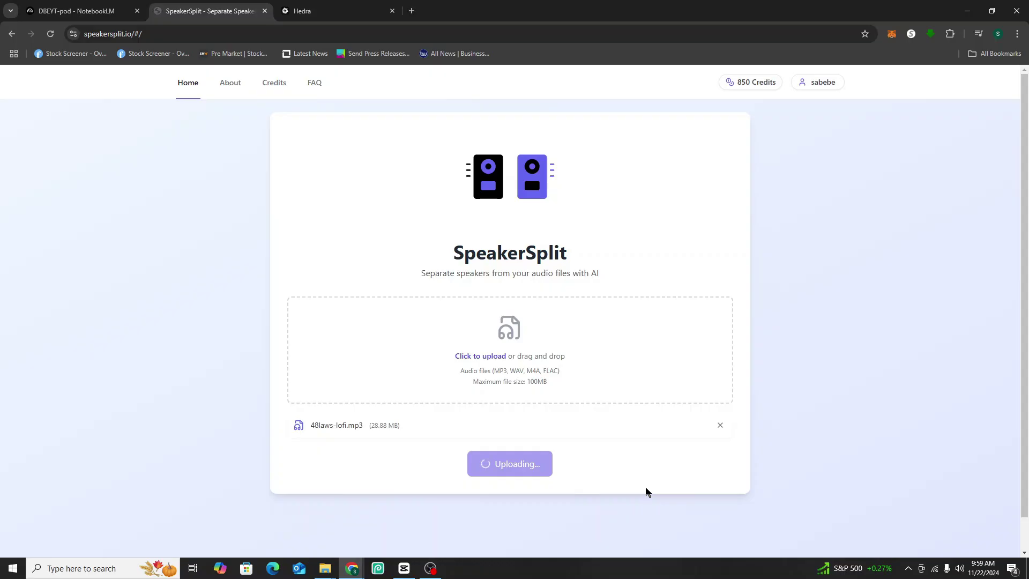
scroll(638, 456, down, 1)
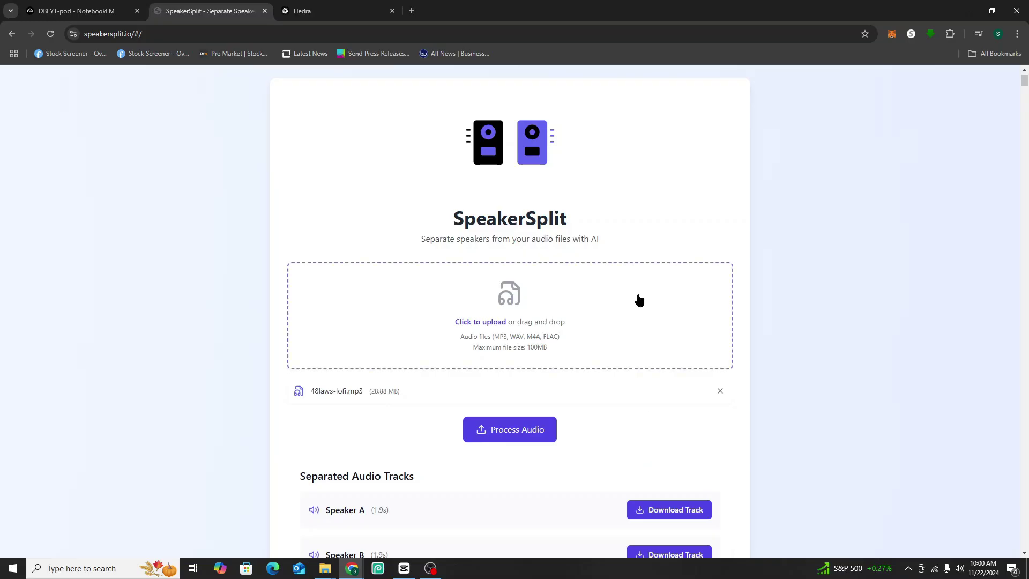
Scroll down to the separated tracks and the Speaker A/Speaker B transcript.
scroll(636, 321, down, 3)
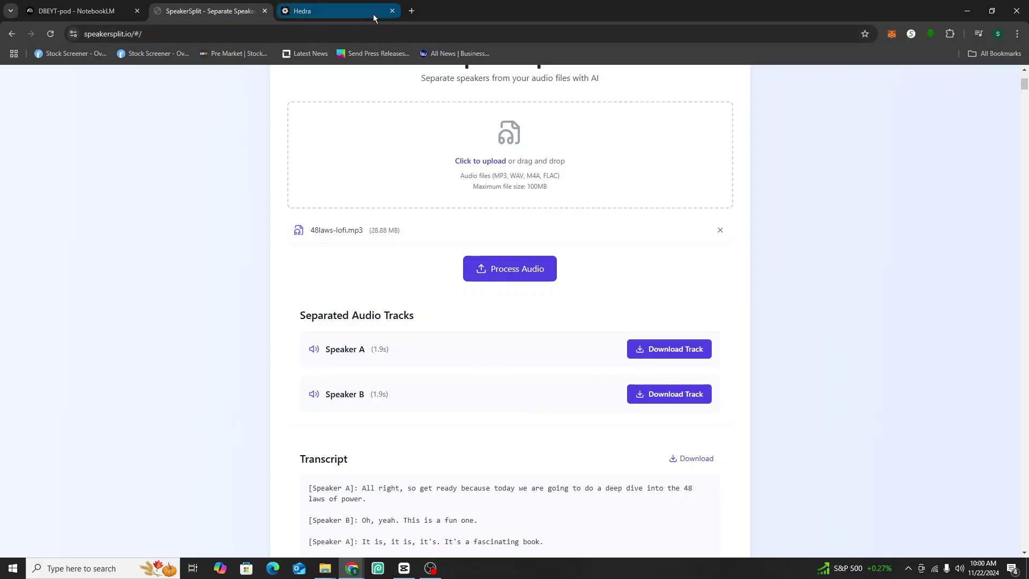
mouse_move(337, 12)
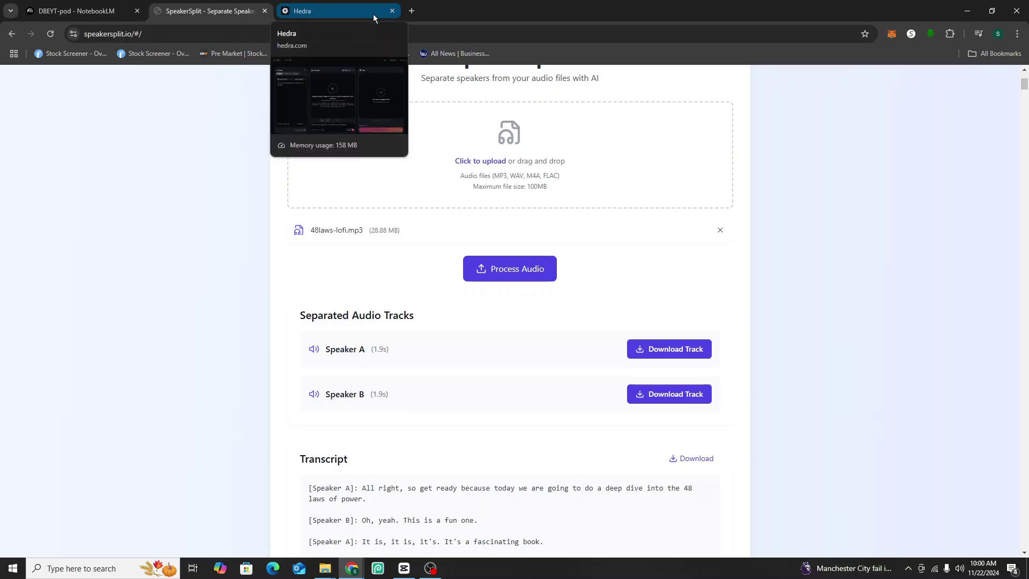
Open the Replicate dashboard of recent predictions in a new browser tab.
click(373, 15)
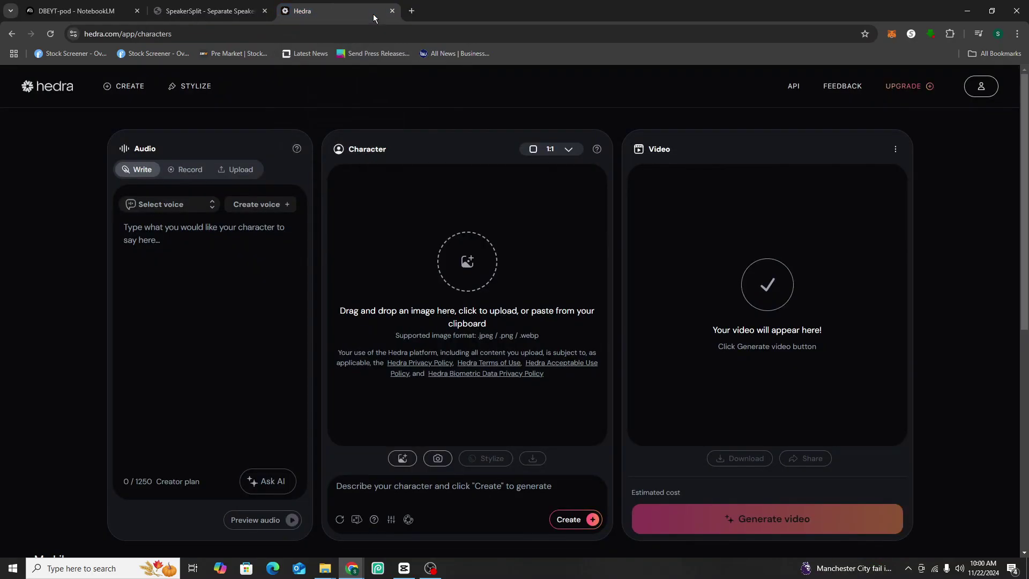
click(416, 13)
text(re)
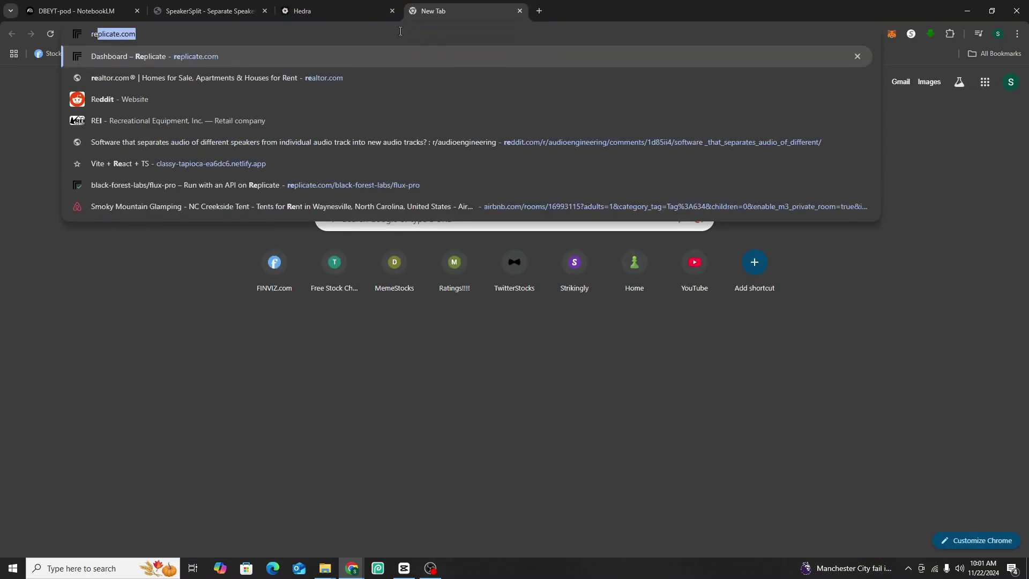
text(p)
key(Return)
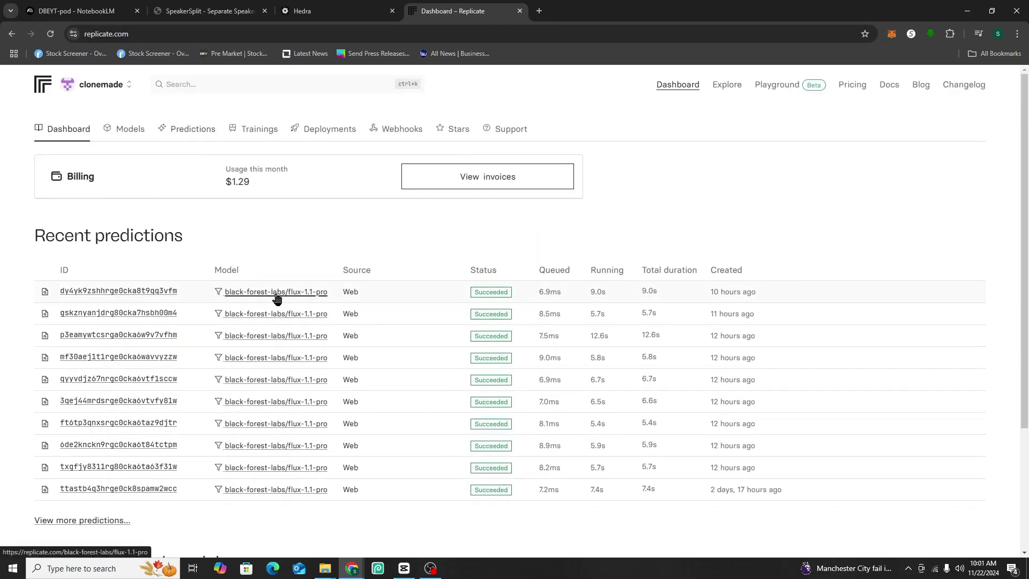
Review the flux-1.1-pro Playground settings, then bring the bytesbooks folder back to the front.
click(283, 295)
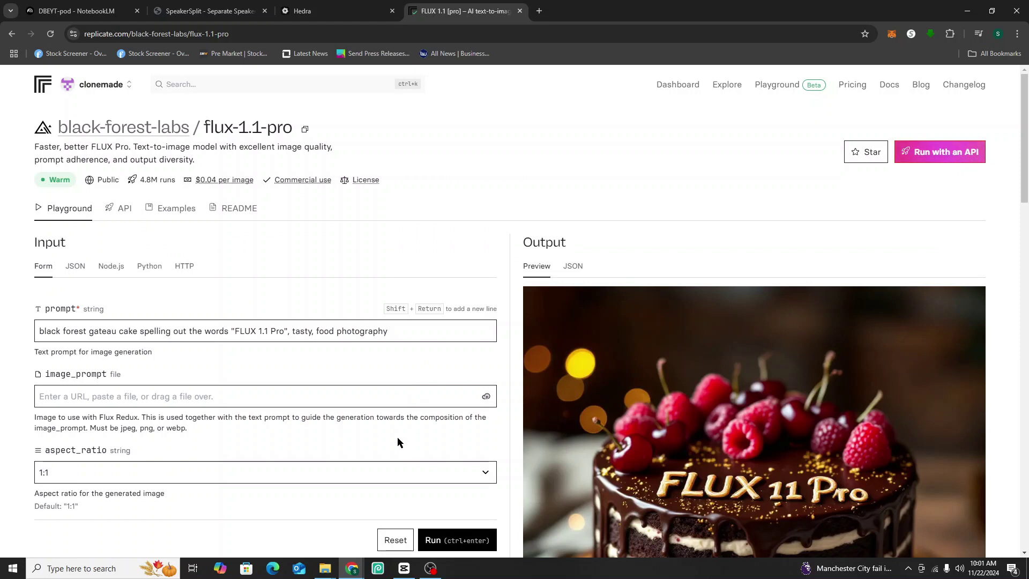
scroll(379, 395, down, 2)
scroll(380, 394, down, 1)
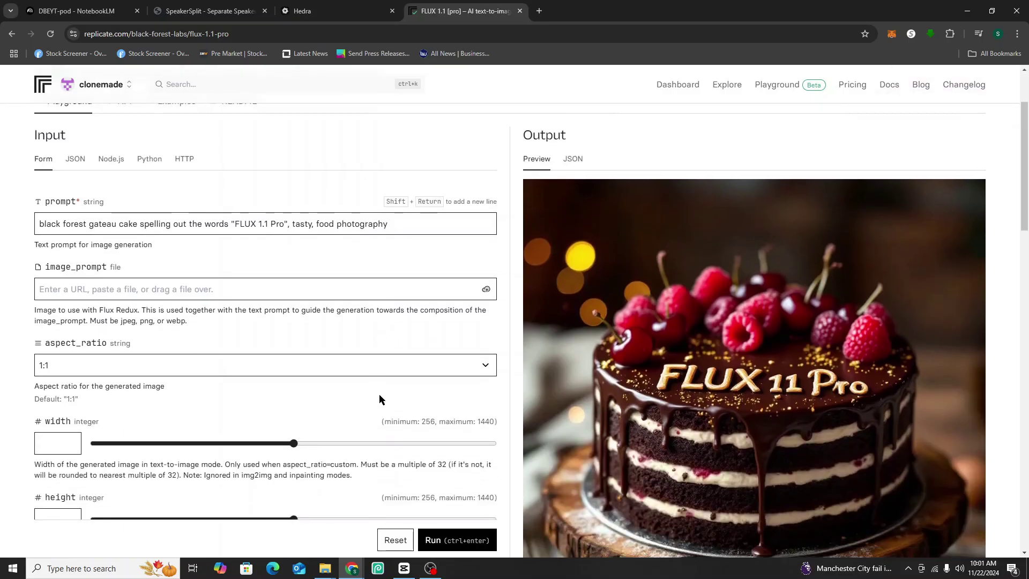
scroll(388, 378, up, 2)
scroll(388, 378, up, 1)
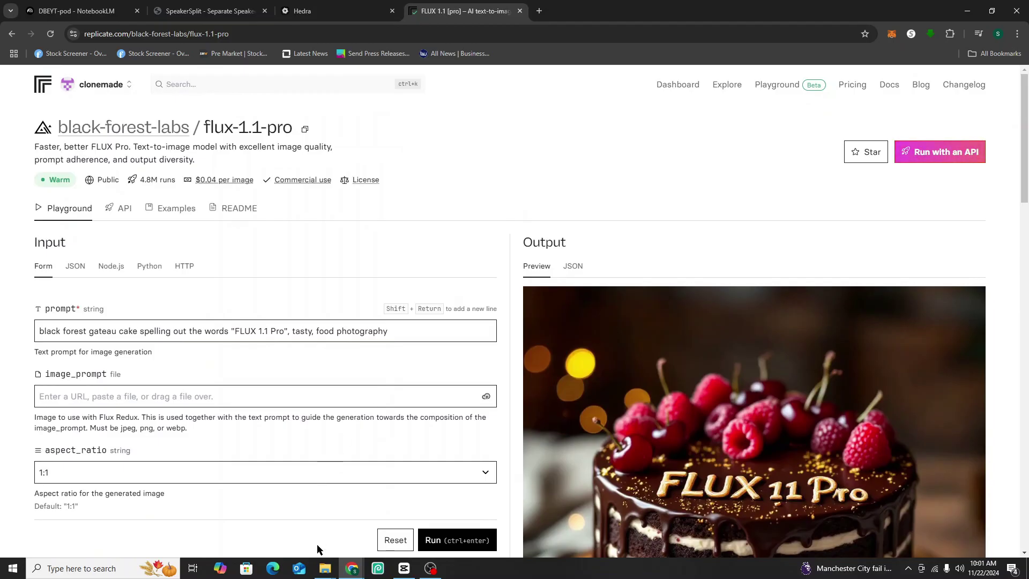
scroll(328, 433, down, 3)
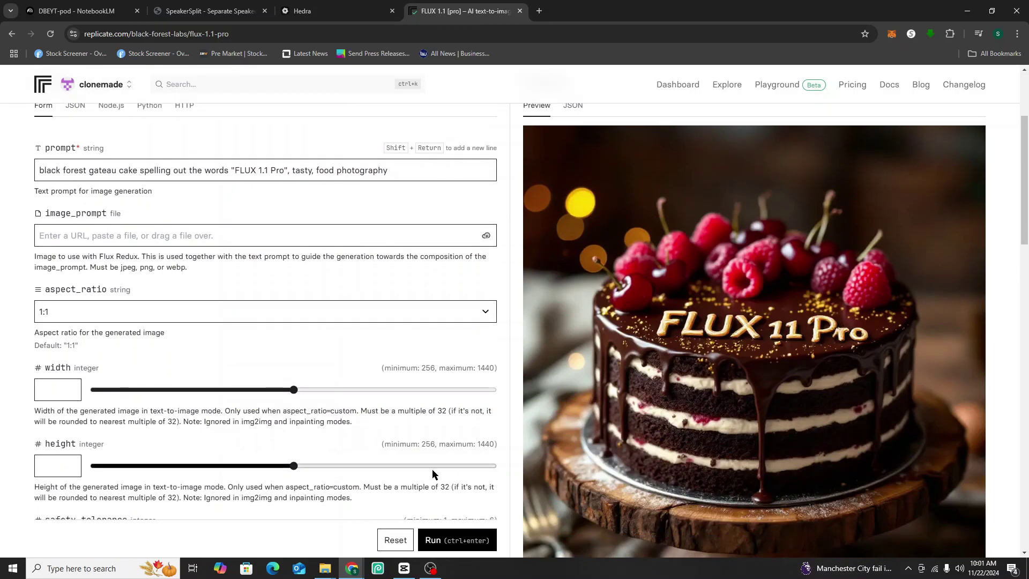
scroll(543, 471, down, 3)
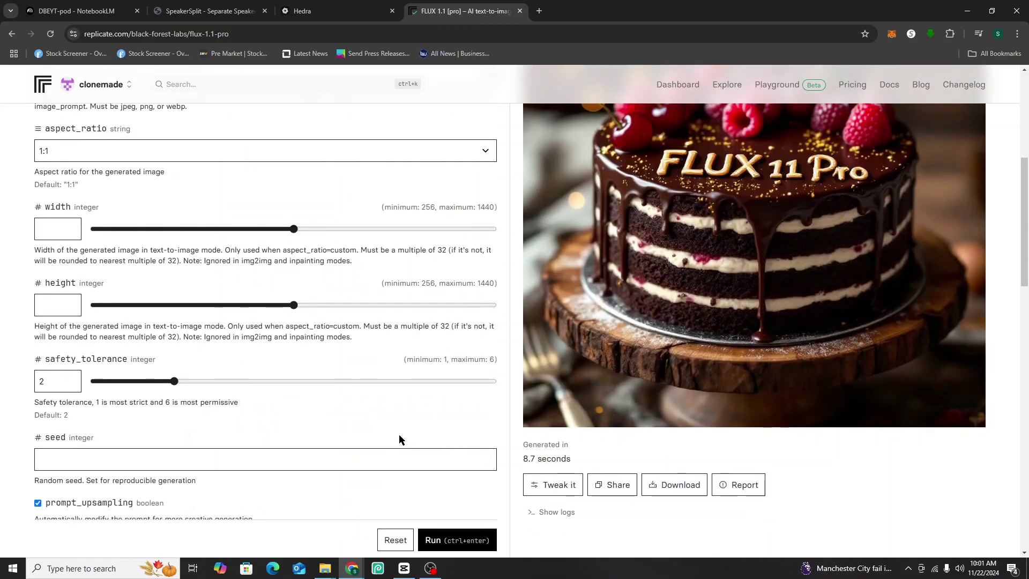
scroll(399, 437, up, 3)
scroll(398, 438, up, 1)
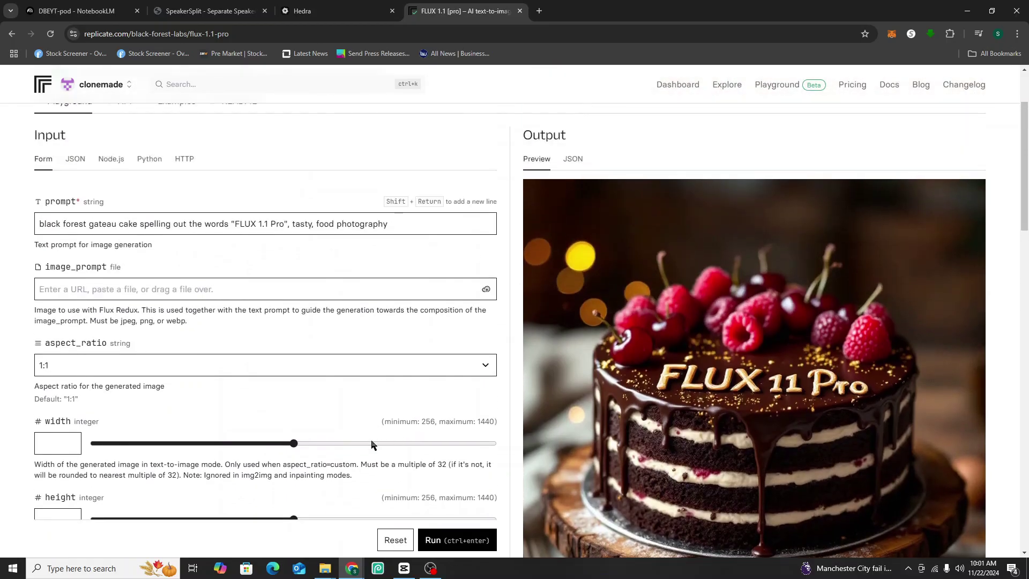
click(324, 568)
click(295, 520)
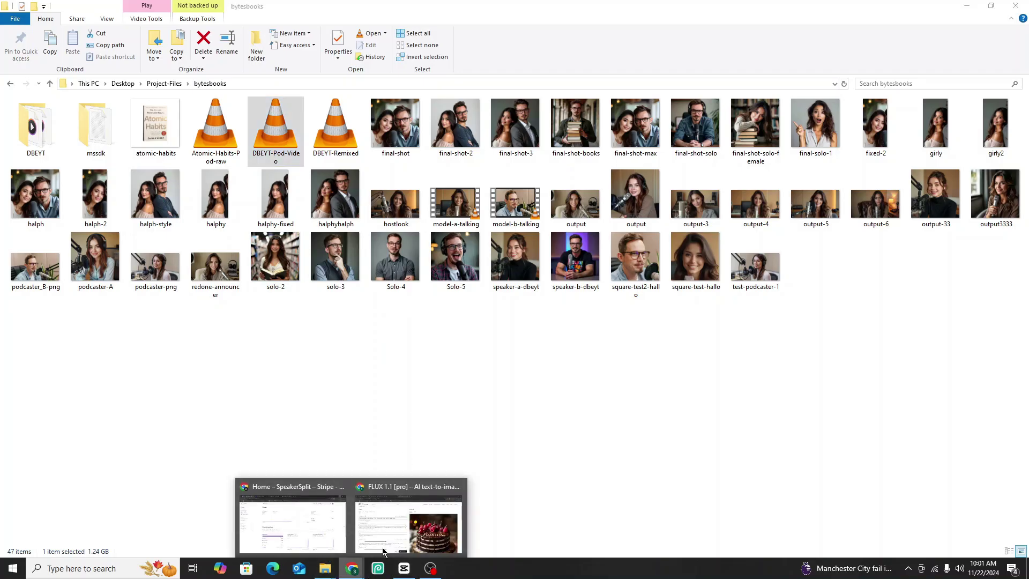
Bring the FLUX 1.1 Pro Replicate window forward and scroll over the black forest gateau output.
click(397, 536)
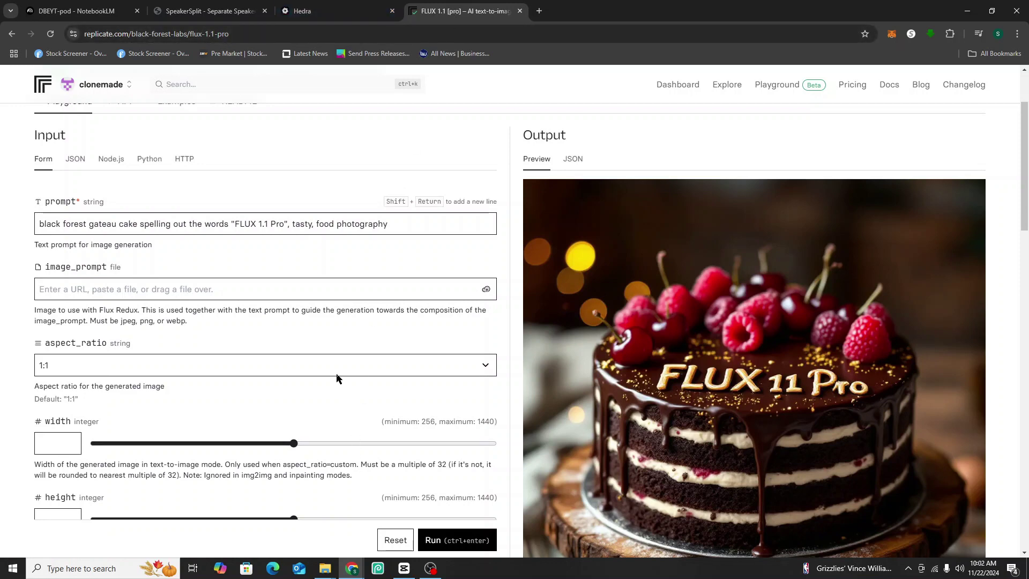
scroll(337, 386, down, 2)
scroll(329, 383, down, 4)
scroll(322, 455, up, 6)
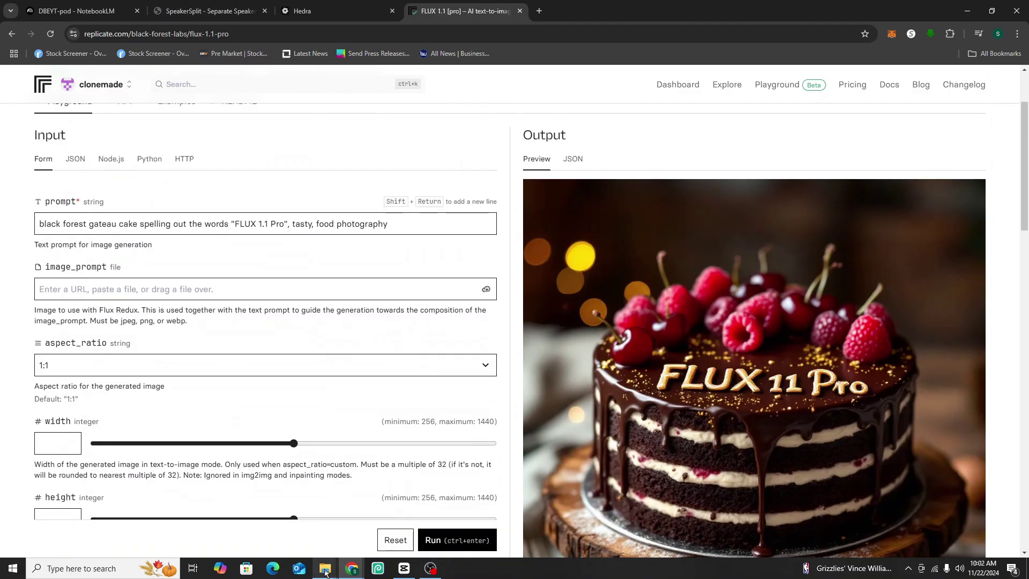
Load output-44 from the Remix folder as the Hedra character image.
click(338, 12)
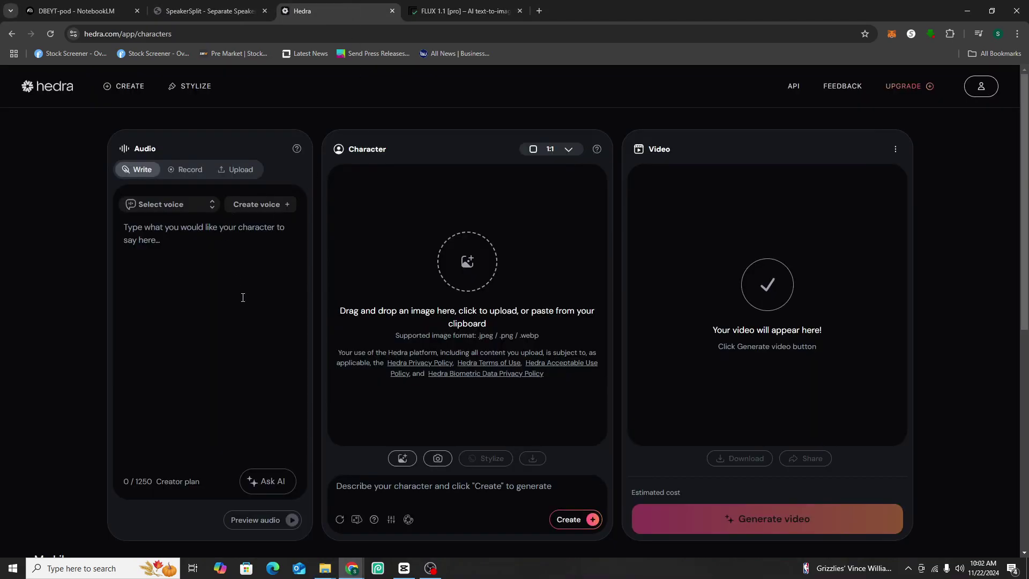
click(402, 459)
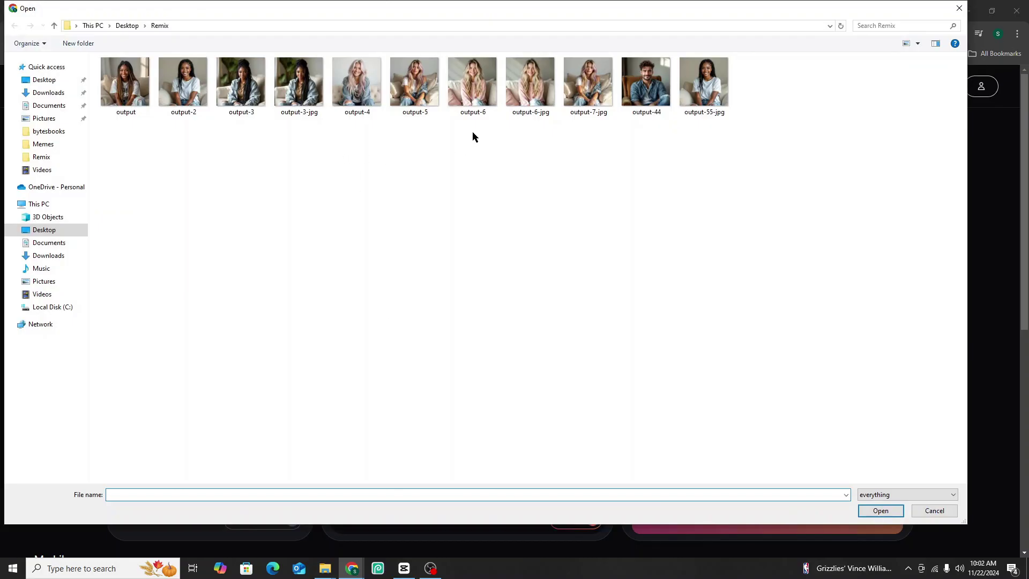
click(642, 96)
click(880, 510)
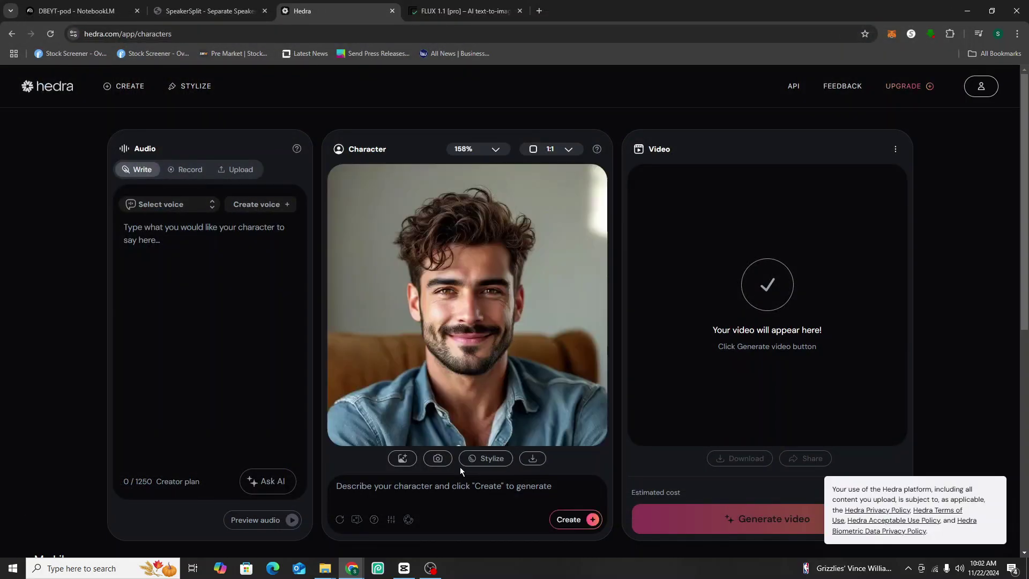
Switch Hedra's audio to Upload, browse Downloads > bytesbooks > DBEYT, and cancel without picking a clip.
click(236, 169)
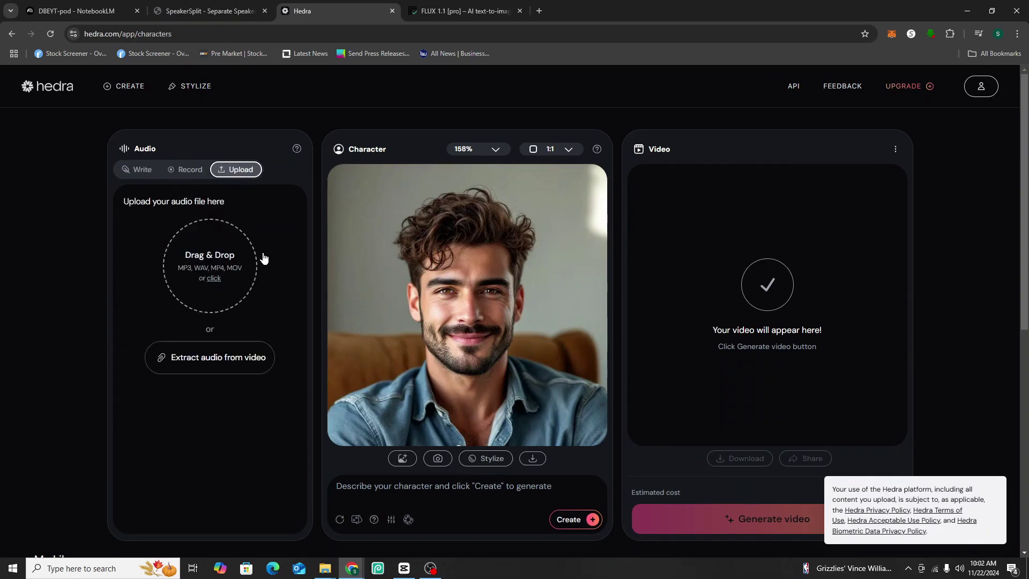
click(223, 281)
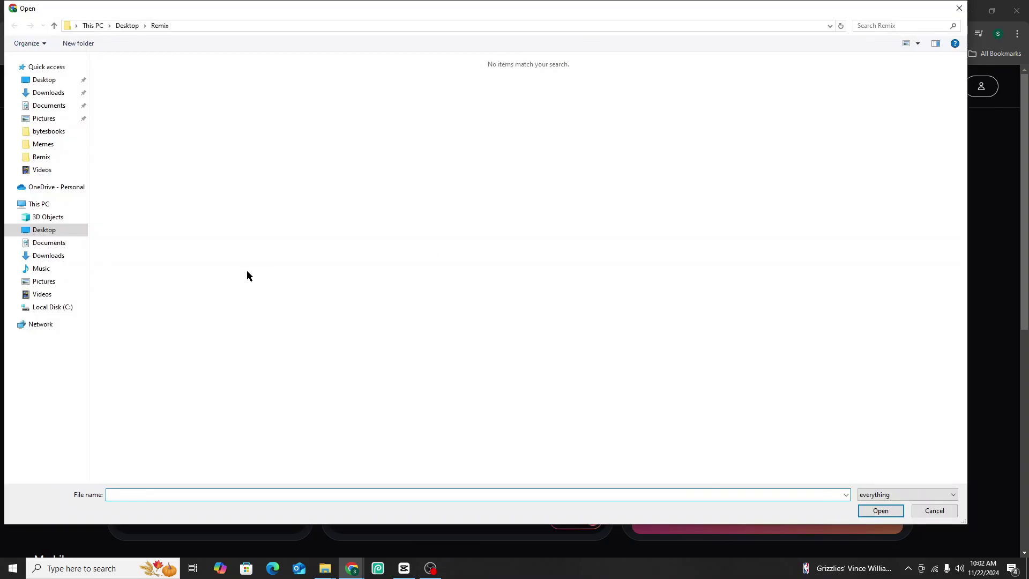
click(50, 94)
click(47, 133)
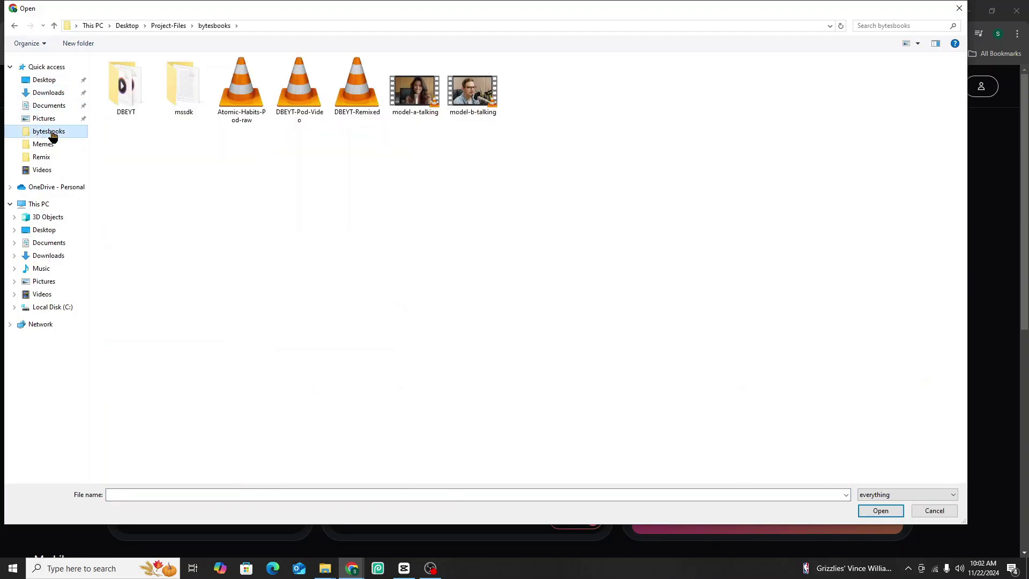
double_click(125, 89)
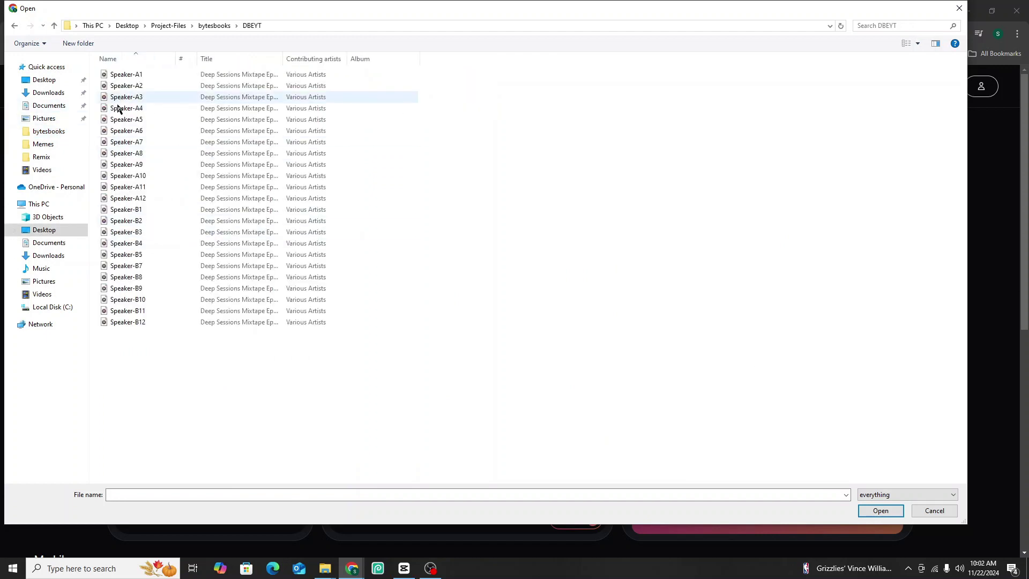
click(54, 26)
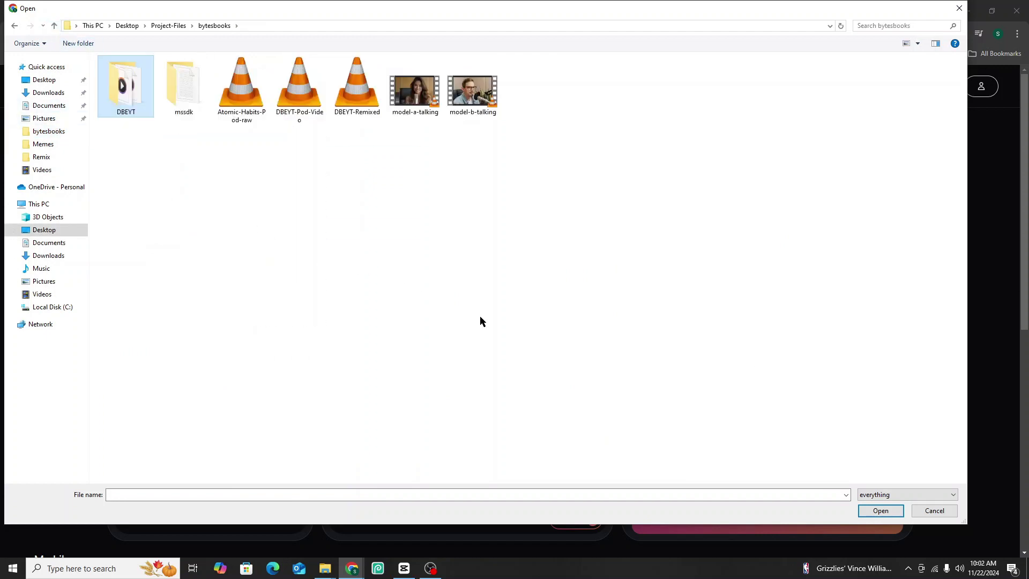
click(959, 8)
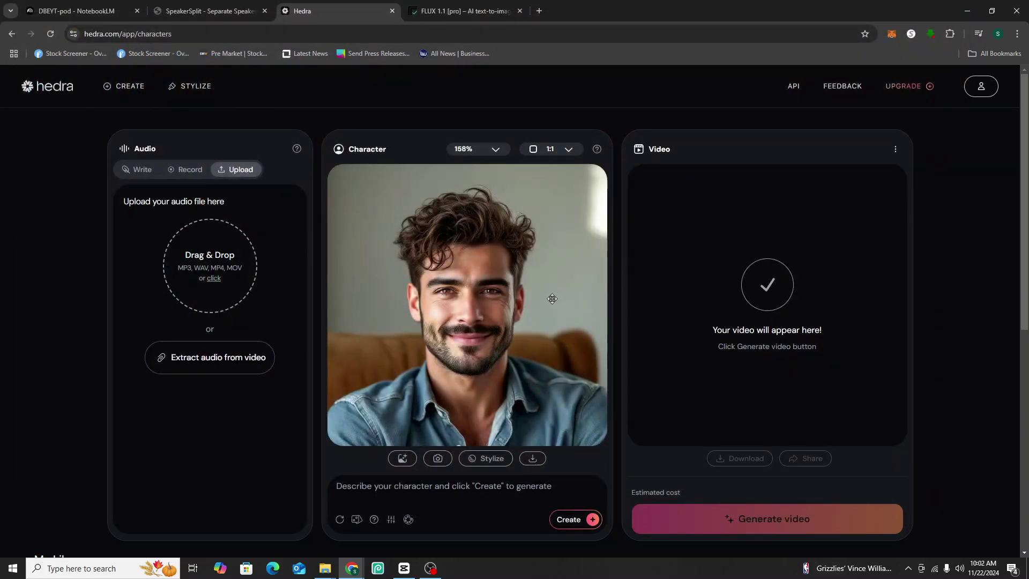
Glance at NotebookLM's DBEYT-pod notebook, then return to the Hedra character page.
key(ctrl+shift+Tab)
key(ctrl+shift+Tab)
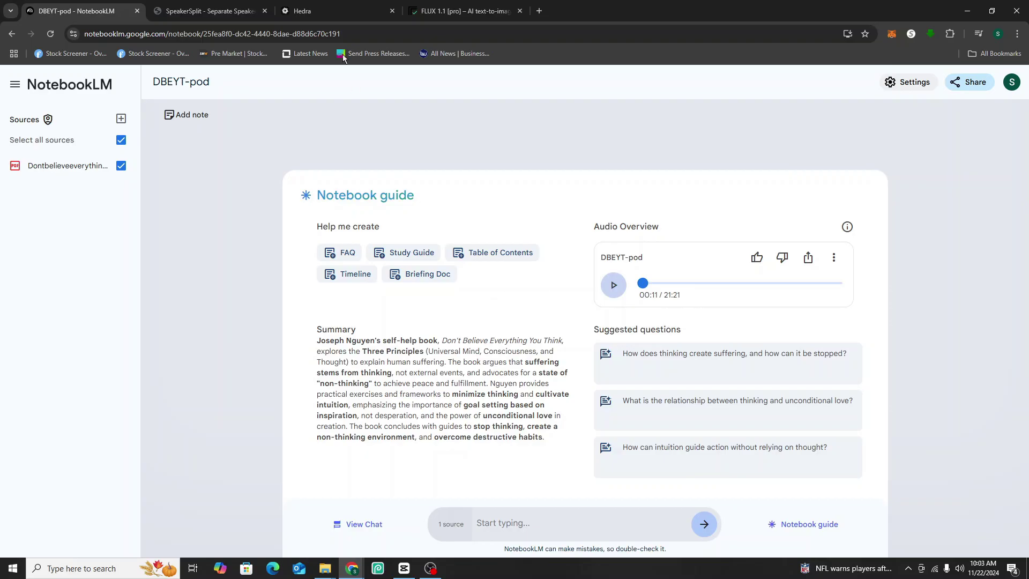
click(326, 10)
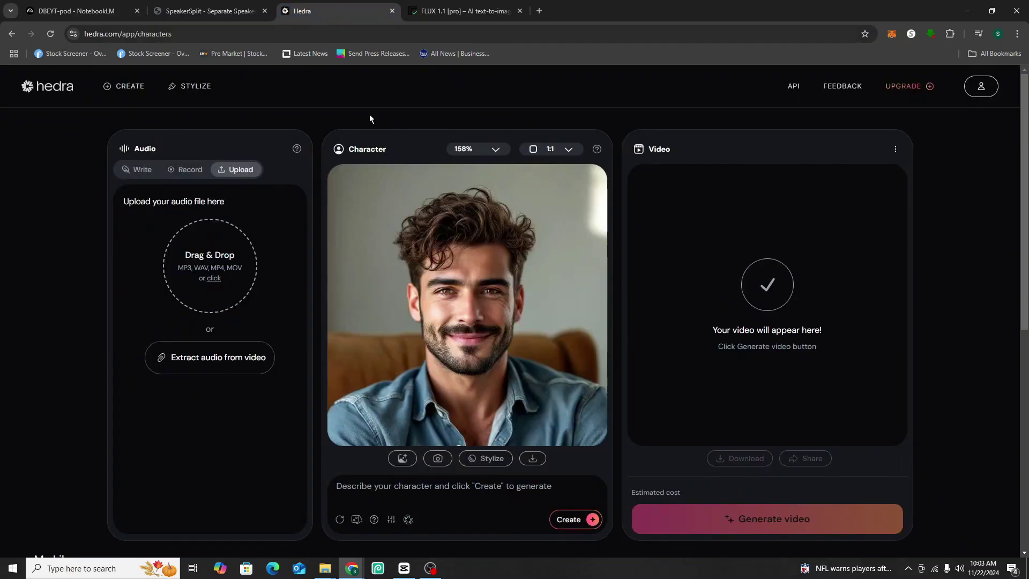
click(902, 88)
scroll(482, 375, down, 3)
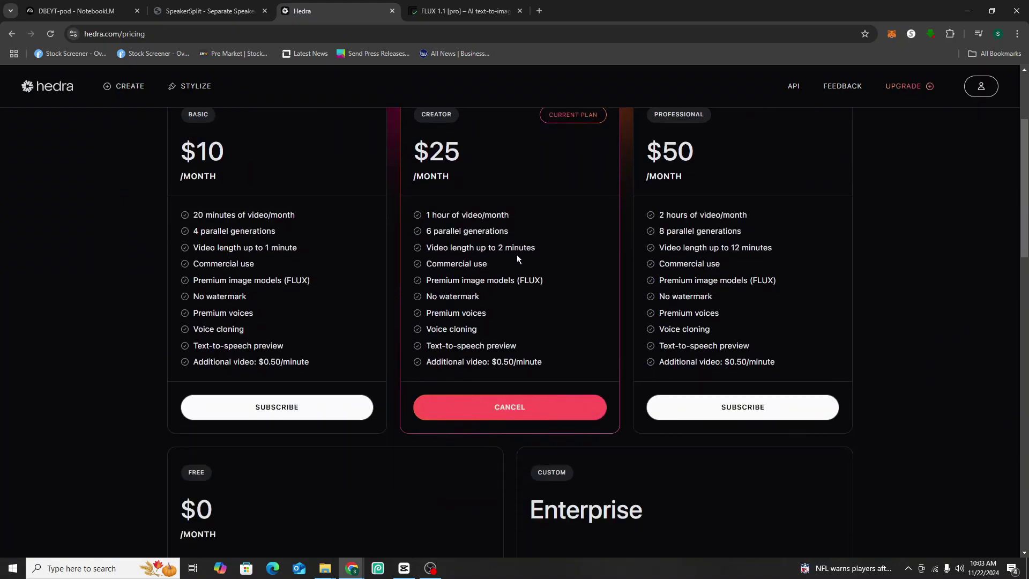
scroll(516, 262, up, 3)
scroll(477, 357, down, 1)
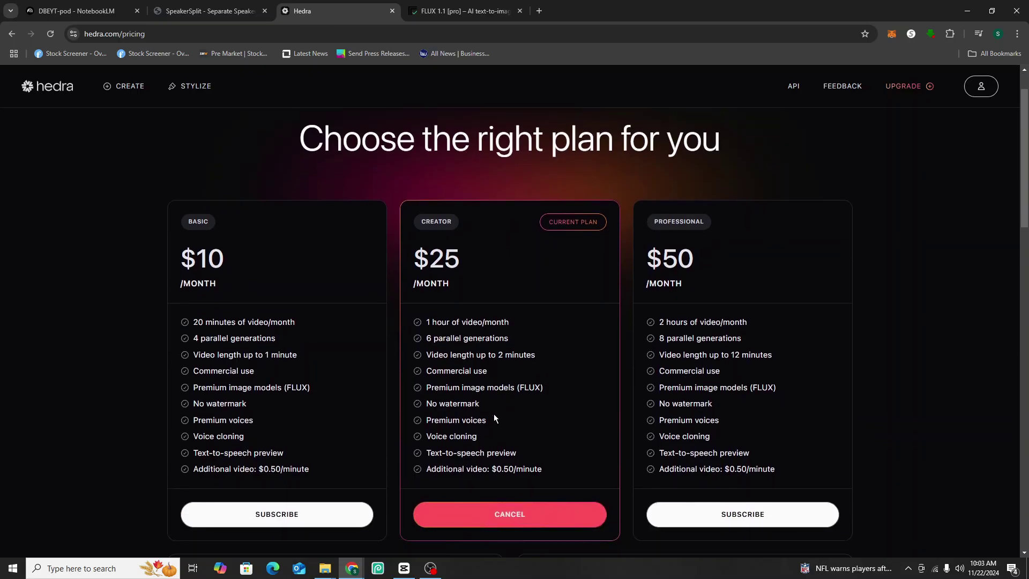
scroll(493, 414, down, 2)
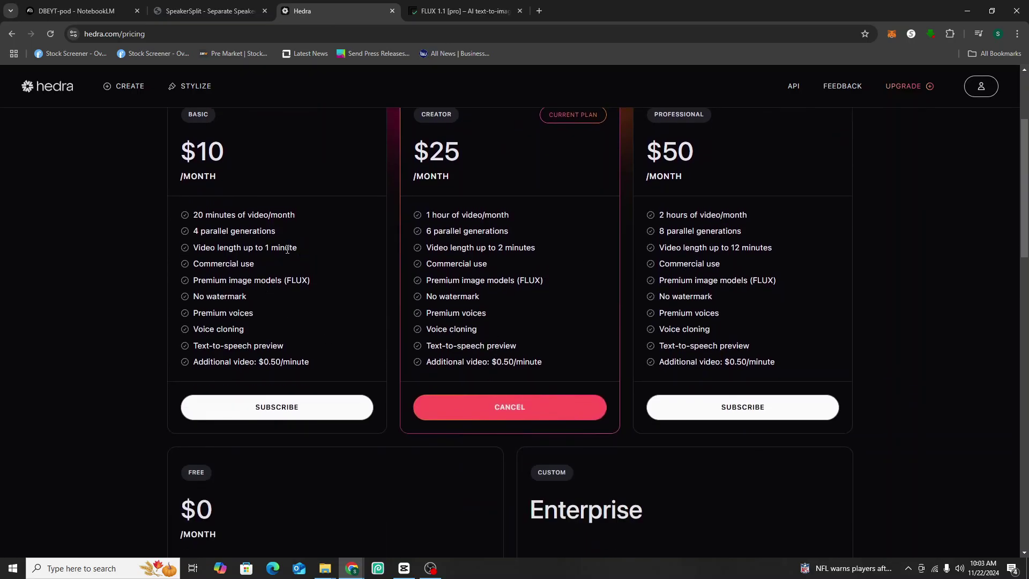
scroll(262, 432, down, 3)
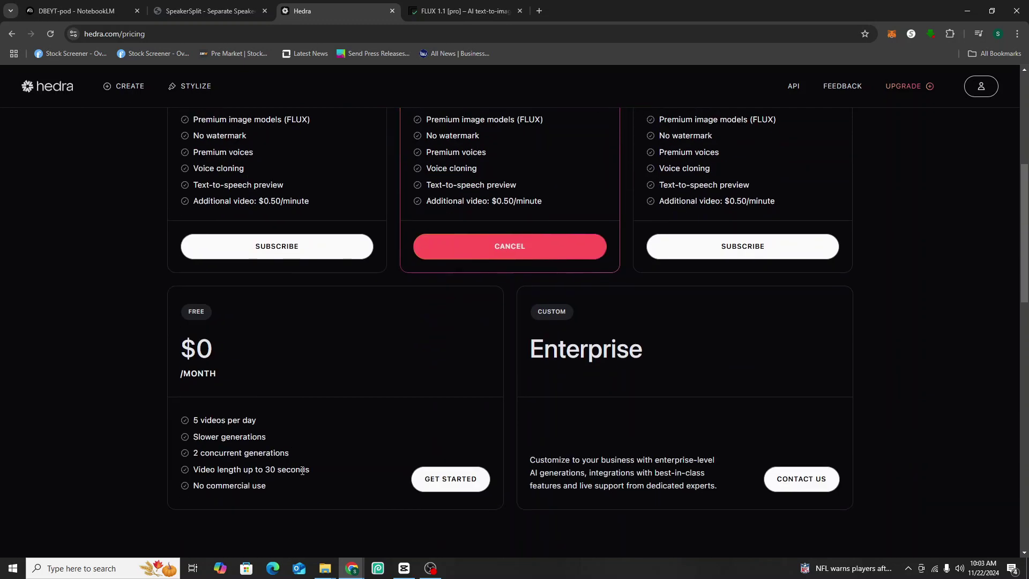
scroll(288, 474, up, 4)
scroll(287, 475, down, 4)
scroll(503, 525, up, 2)
scroll(502, 528, up, 3)
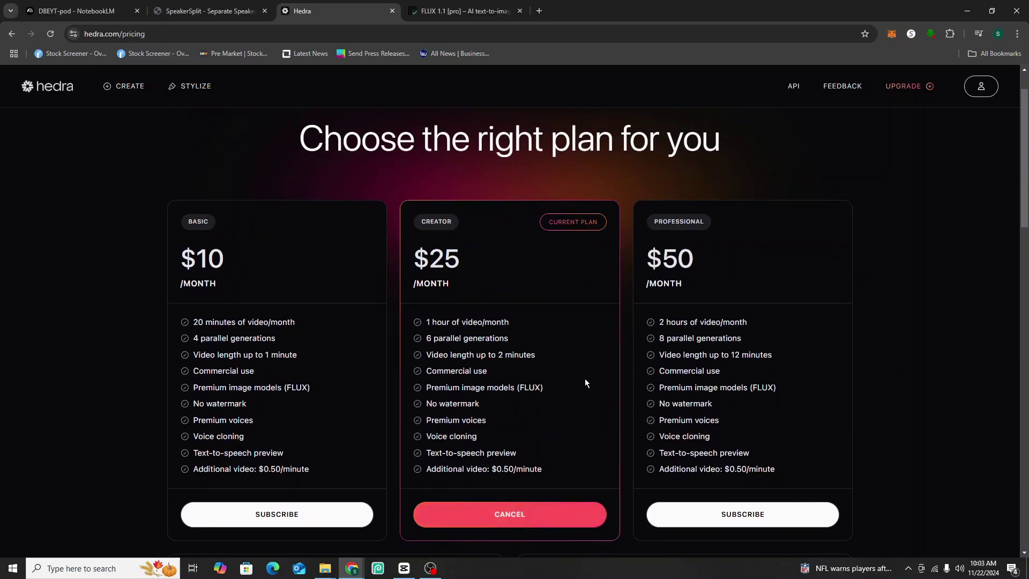
scroll(567, 388, down, 1)
scroll(568, 388, down, 1)
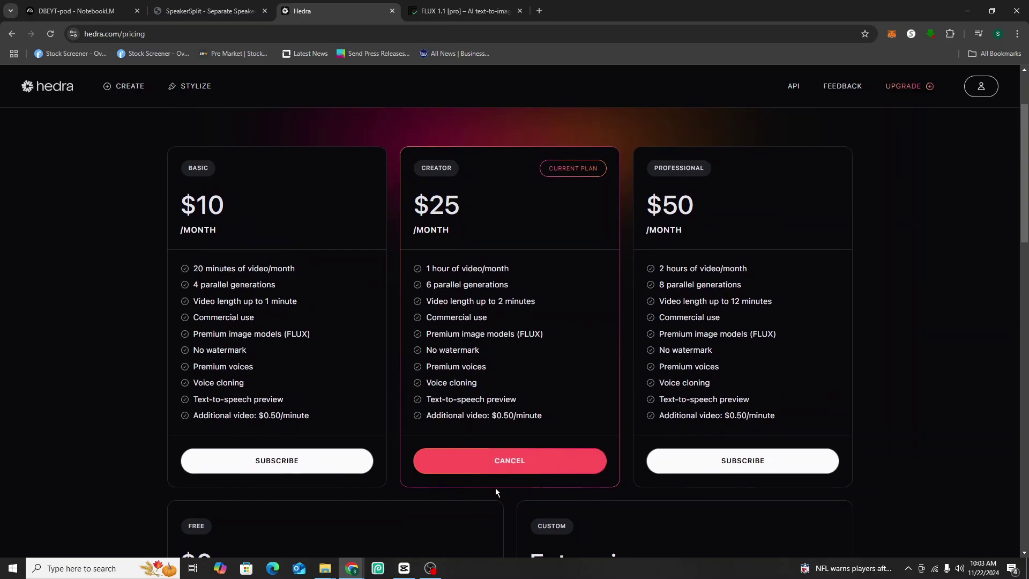
scroll(497, 481, up, 1)
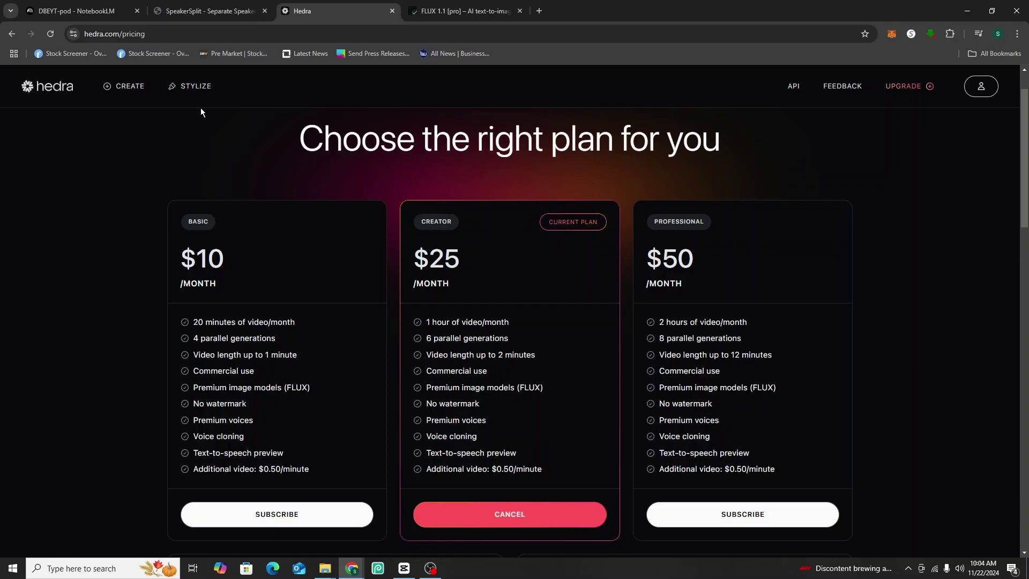
click(140, 96)
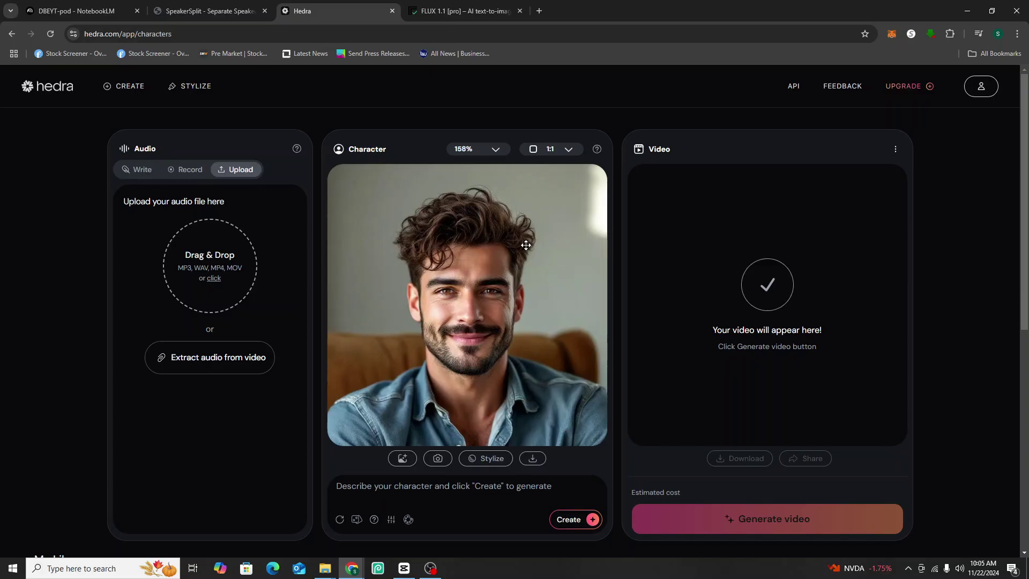
Browse bytesbooks > DBEYT for a speaker clip, then close the picker without choosing.
click(209, 260)
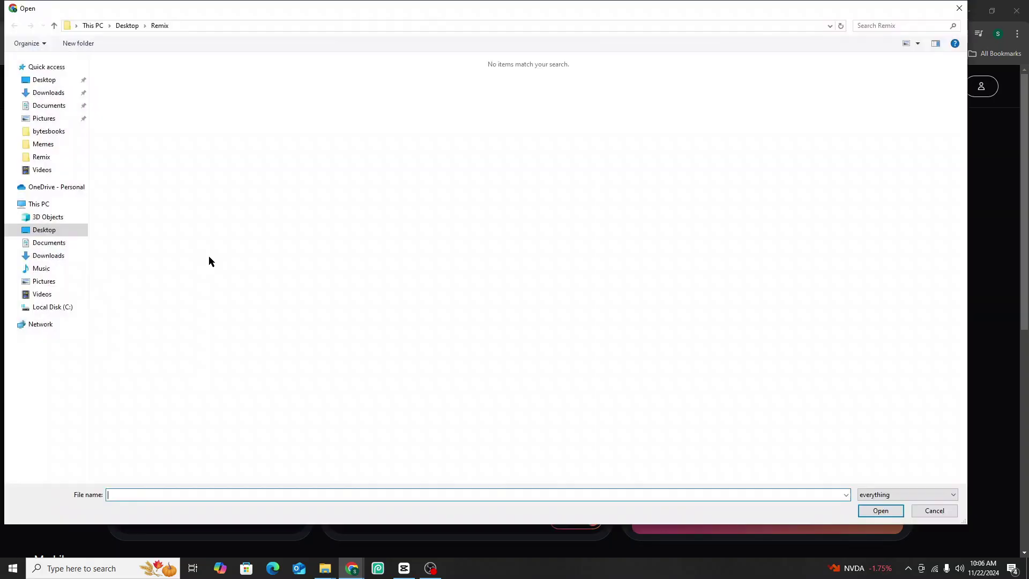
click(52, 134)
double_click(126, 88)
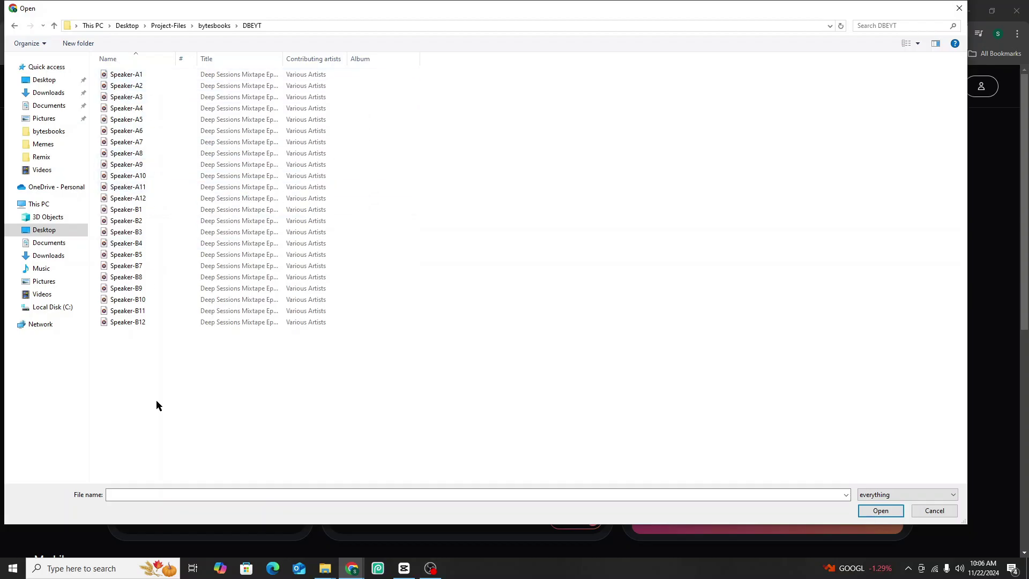
click(958, 8)
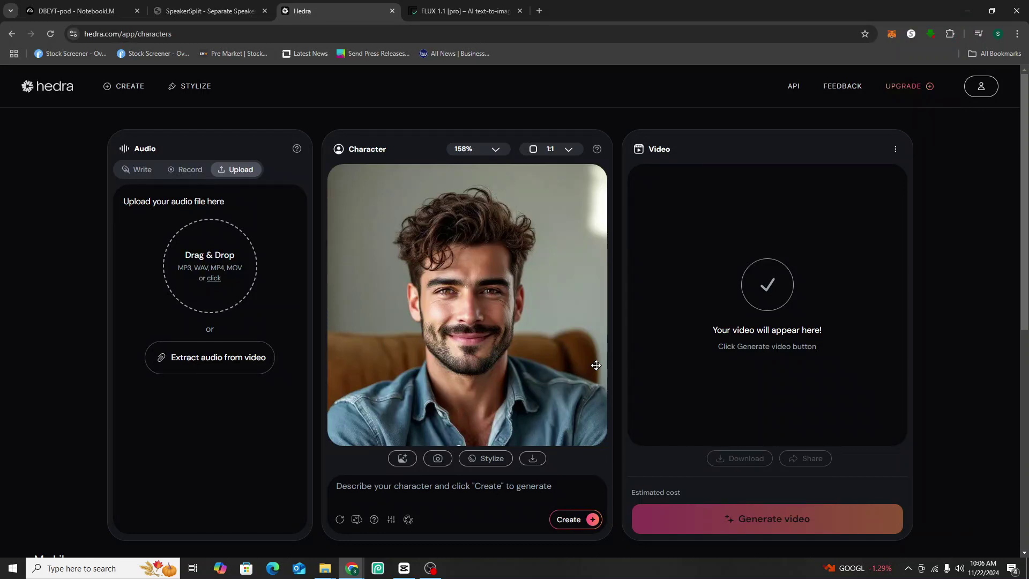
Upload Speaker-A1 from bytesbooks > DBEYT as the character audio, avatar-audio.mp3.
click(234, 291)
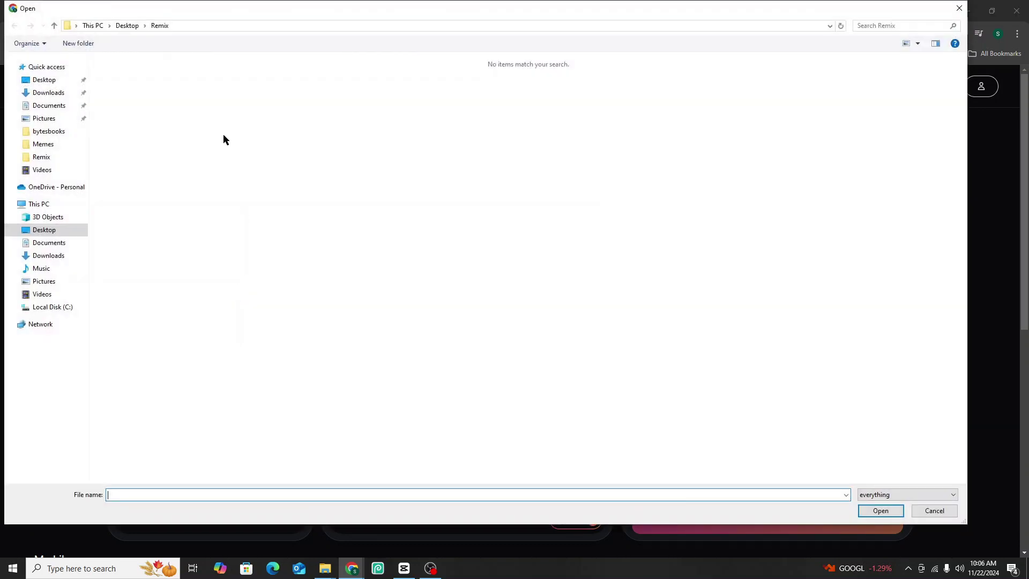
click(50, 131)
double_click(124, 85)
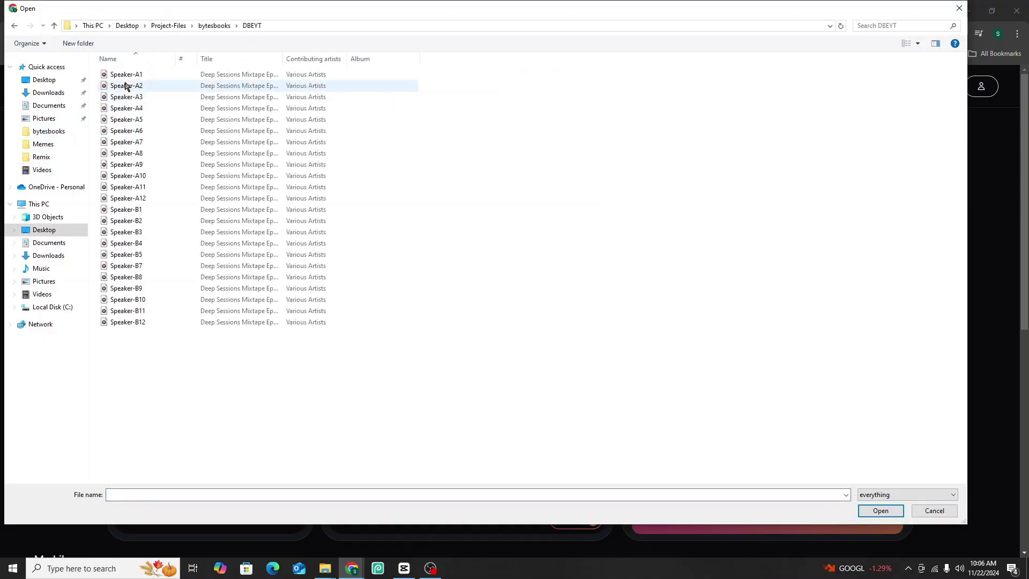
click(127, 85)
click(888, 513)
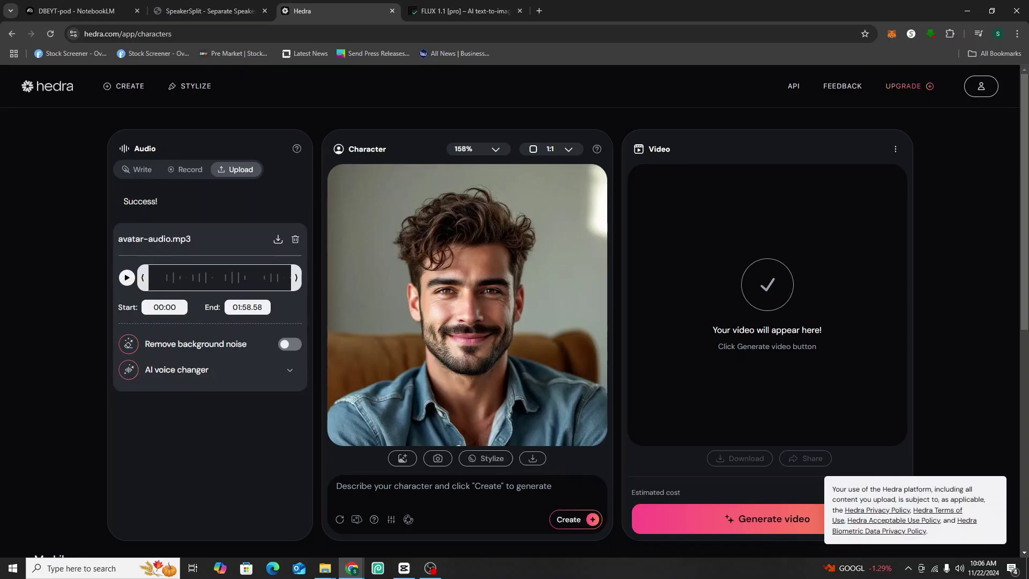
scroll(986, 434, down, 1)
scroll(986, 434, down, 5)
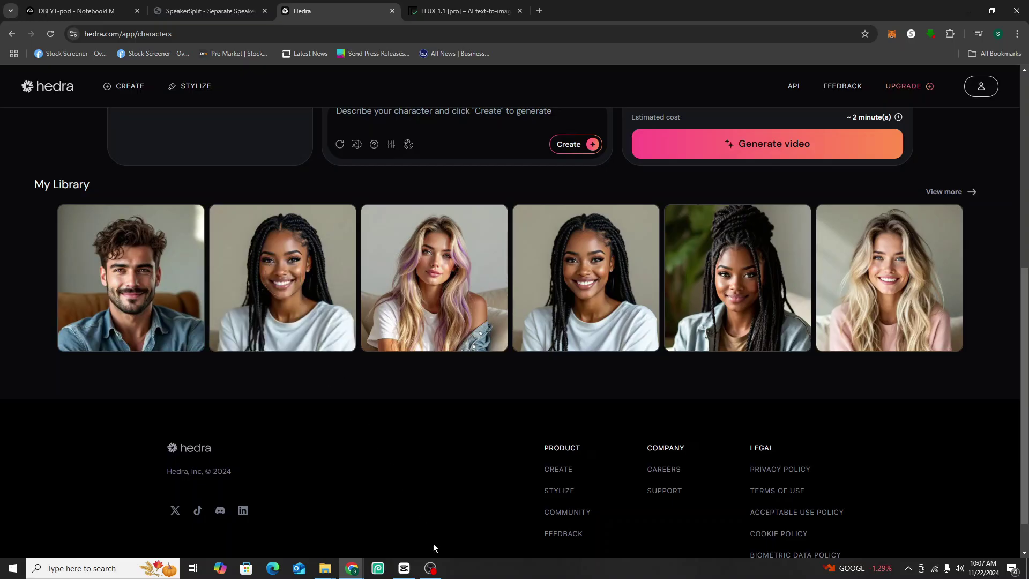
click(430, 569)
click(431, 569)
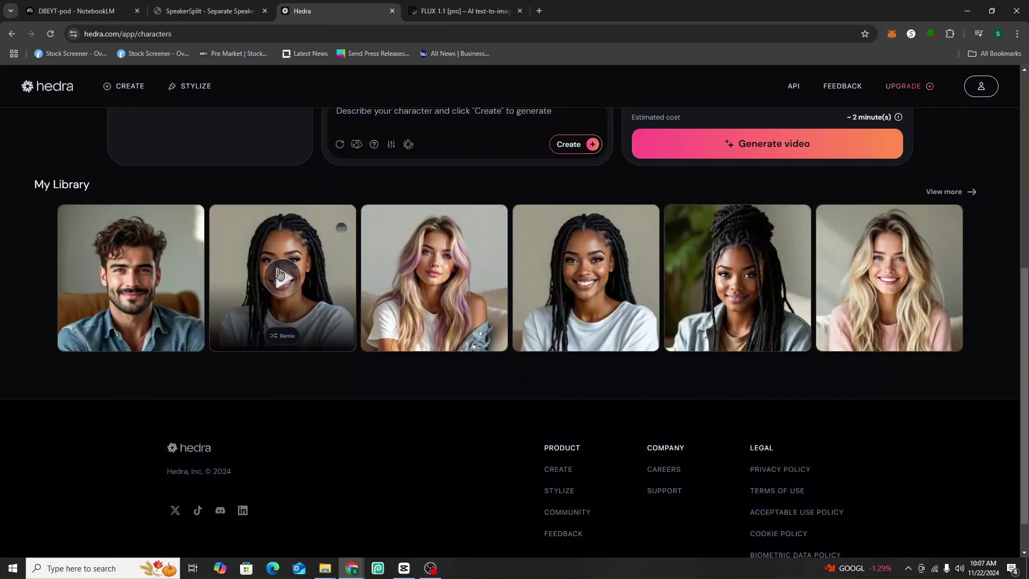
click(282, 285)
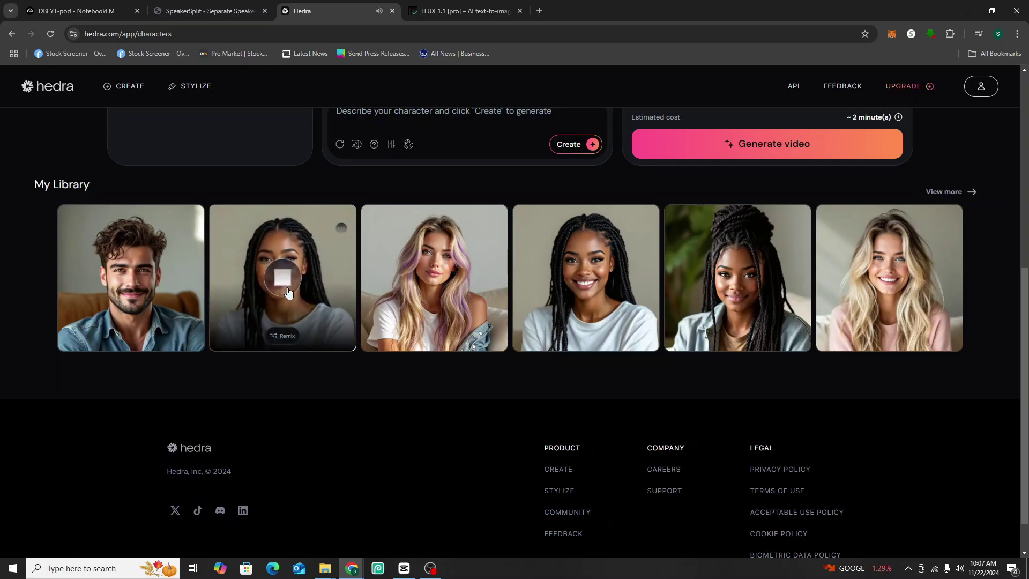
click(284, 280)
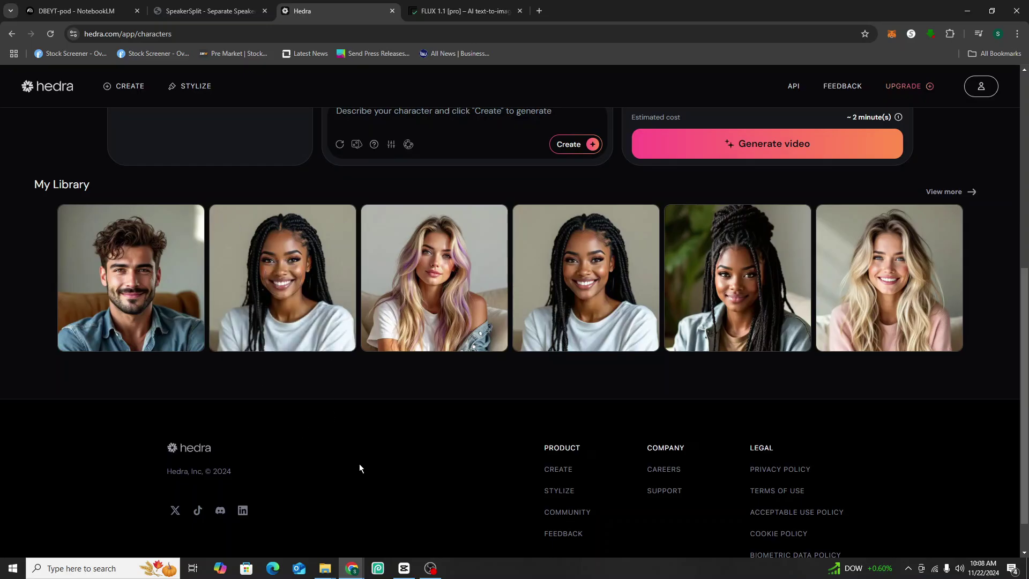
Put the woman's and man's host clips on new tracks at 0:00 and shift the man left.
click(404, 570)
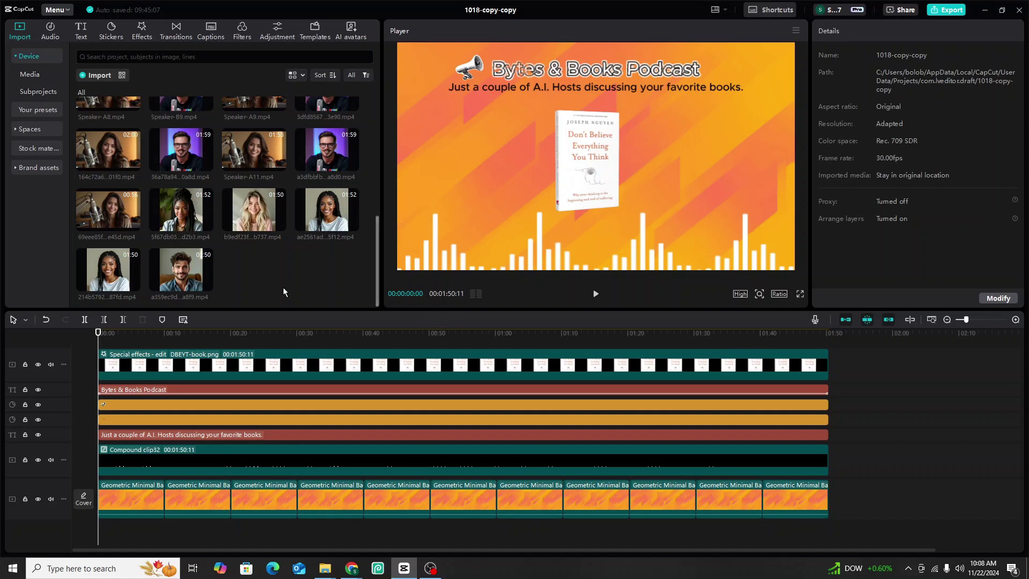
drag(117, 269, 118, 455)
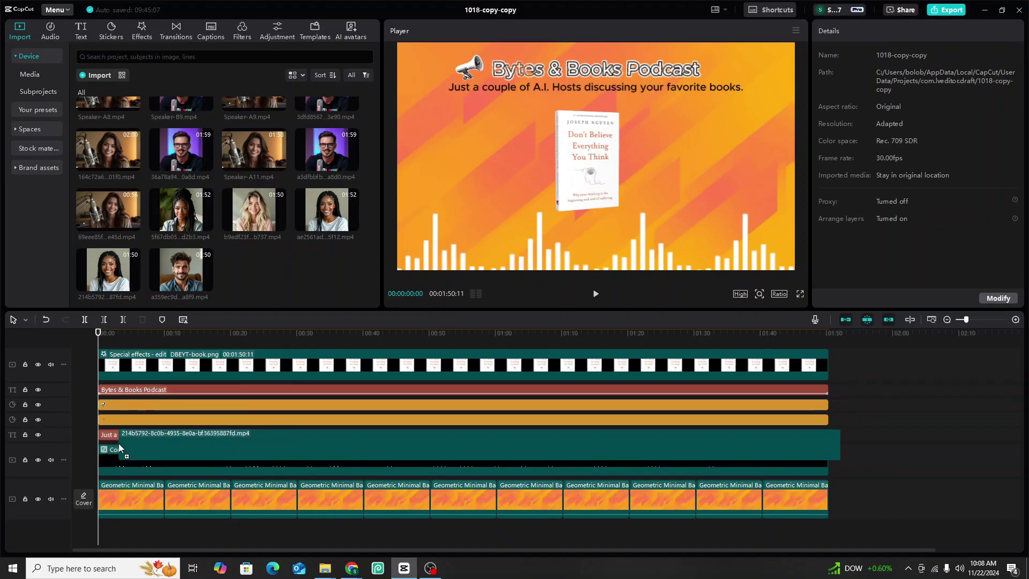
drag(117, 454, 130, 475)
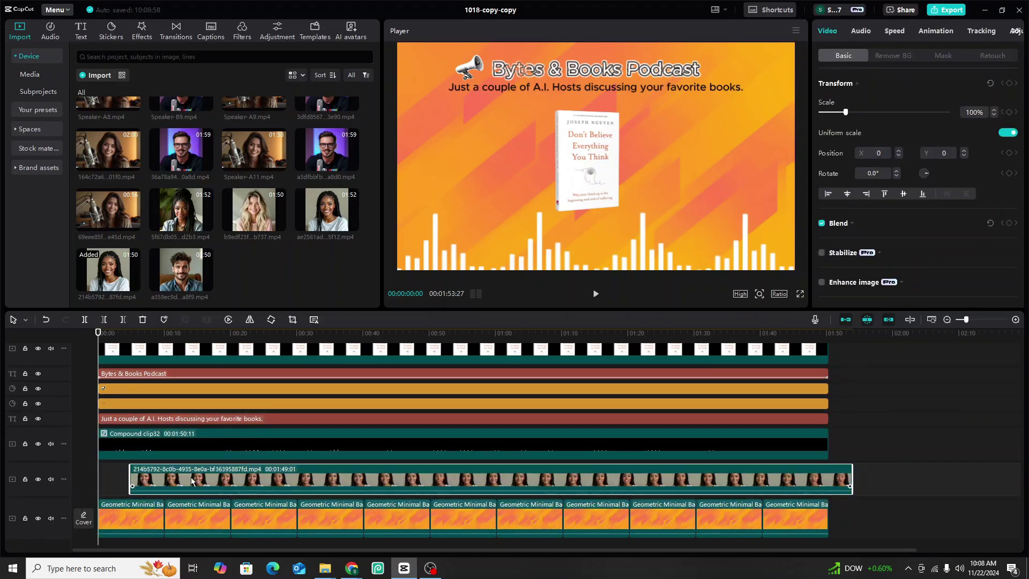
drag(191, 480, 159, 480)
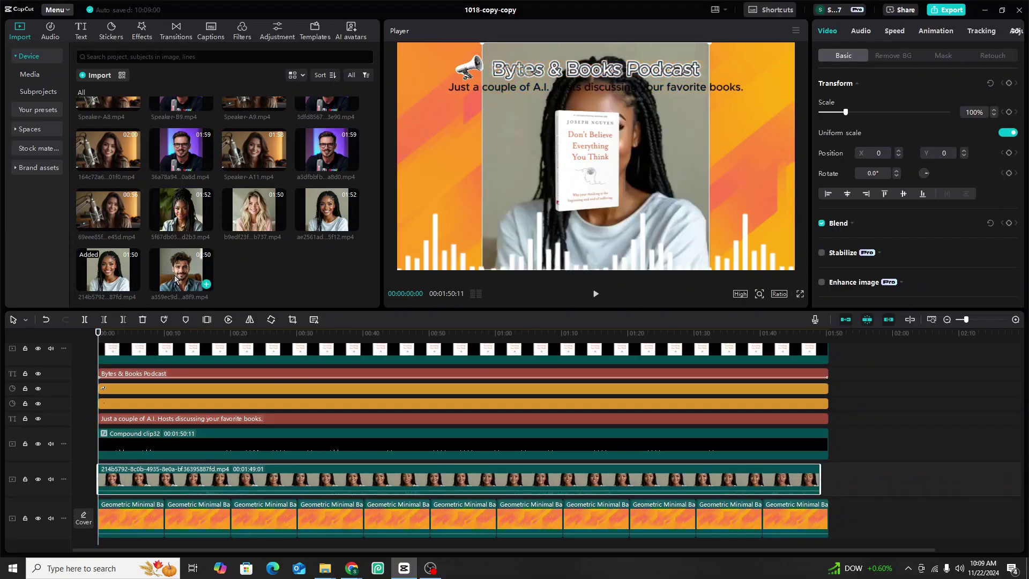
drag(176, 278, 118, 460)
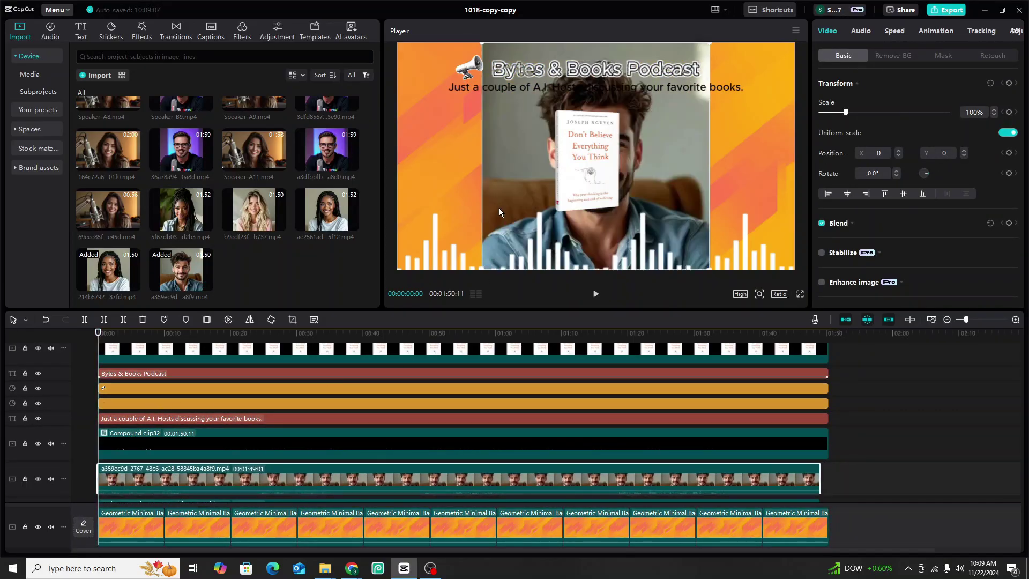
drag(499, 208, 409, 208)
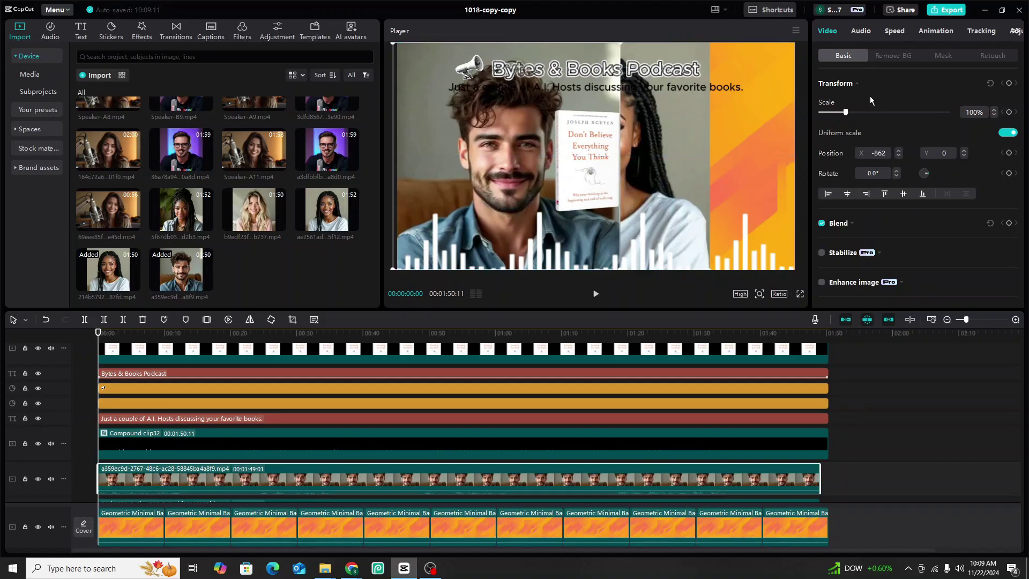
Give the man's clip a feathered Circle mask centred on his face.
click(948, 57)
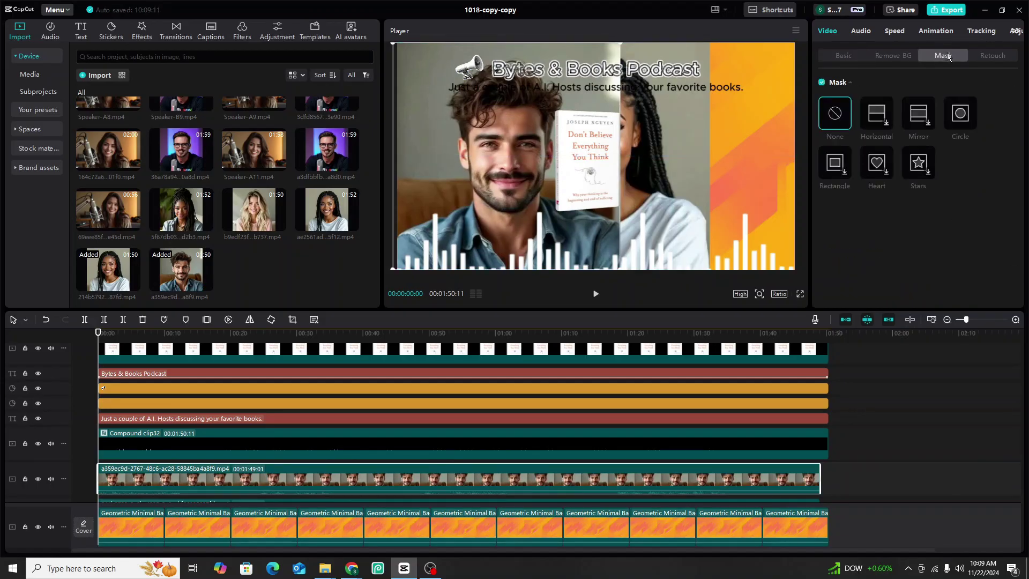
click(959, 113)
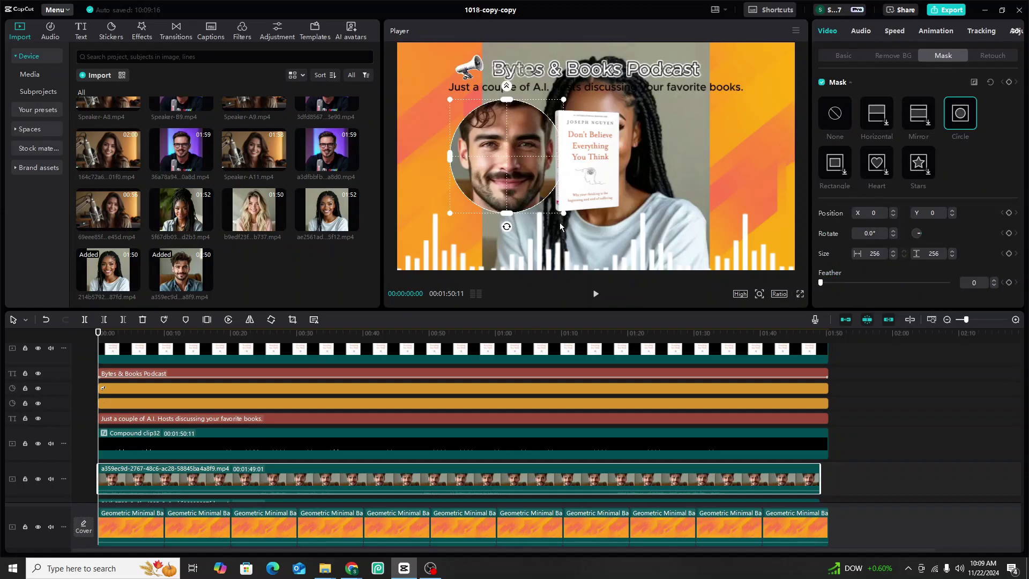
drag(563, 215, 602, 294)
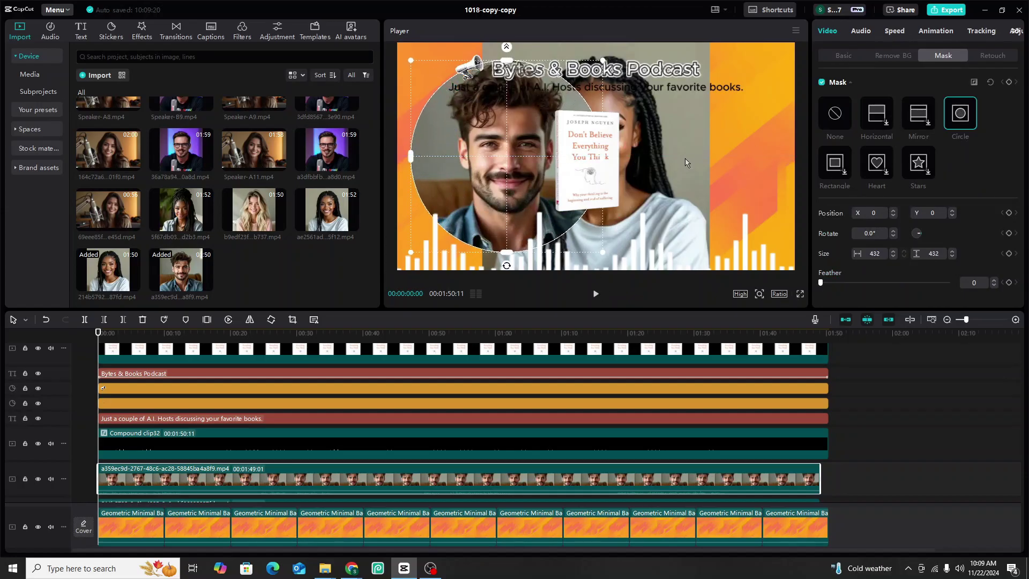
drag(531, 184, 518, 209)
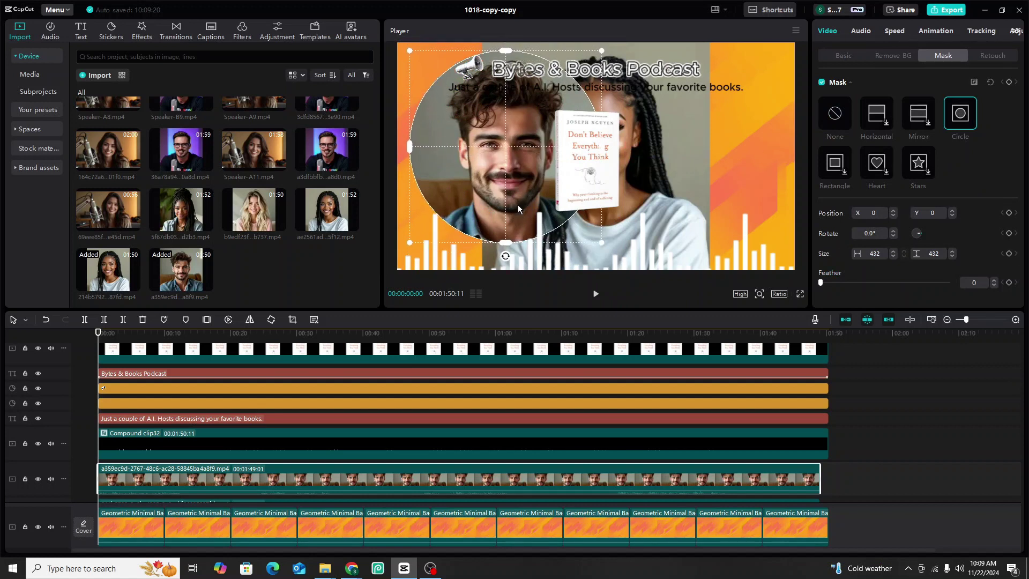
drag(602, 242, 605, 246)
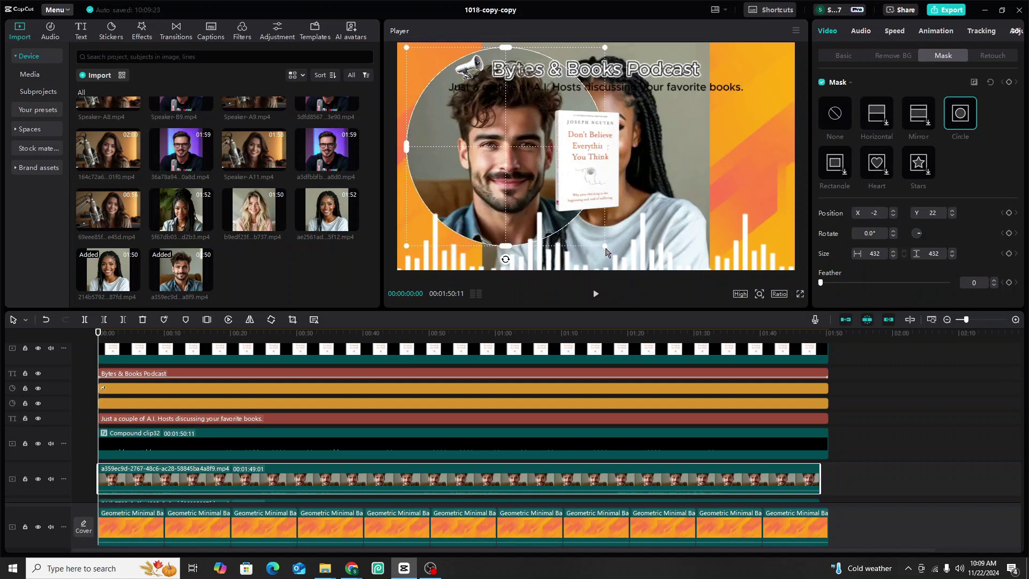
drag(538, 221, 542, 231)
click(994, 281)
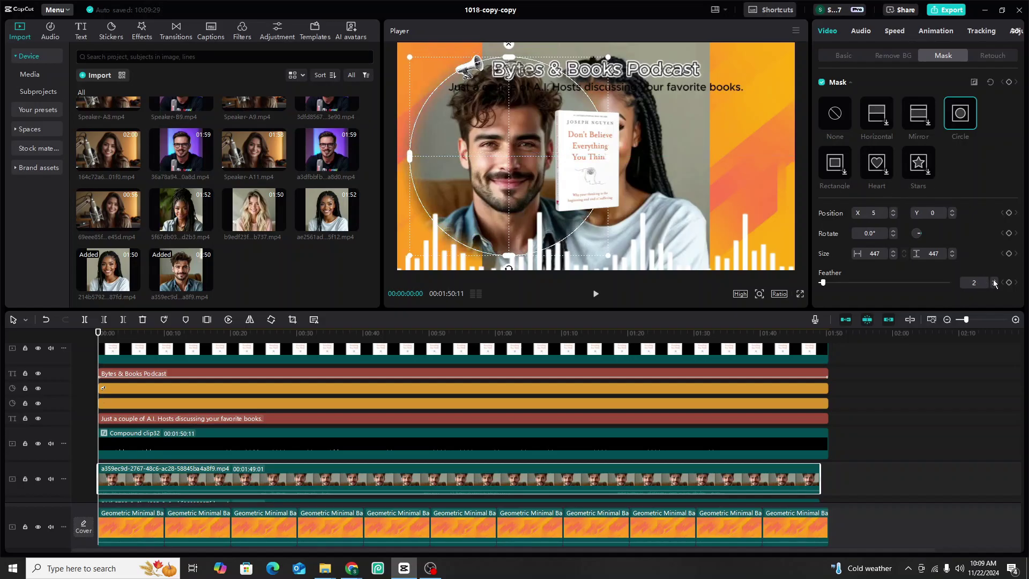
Scale the man's clip to 70% and move it left of the book cover.
click(843, 56)
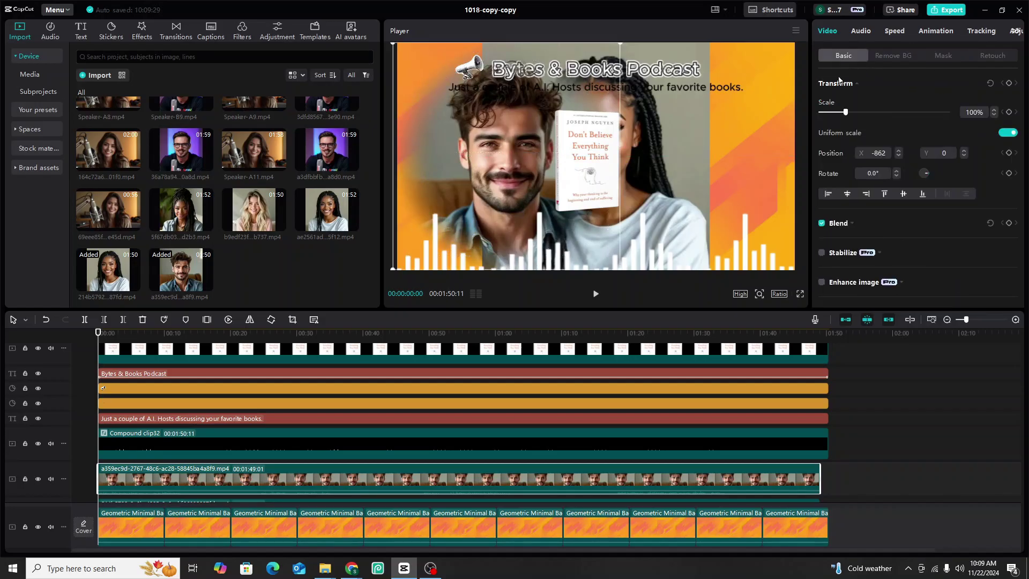
drag(844, 112, 834, 112)
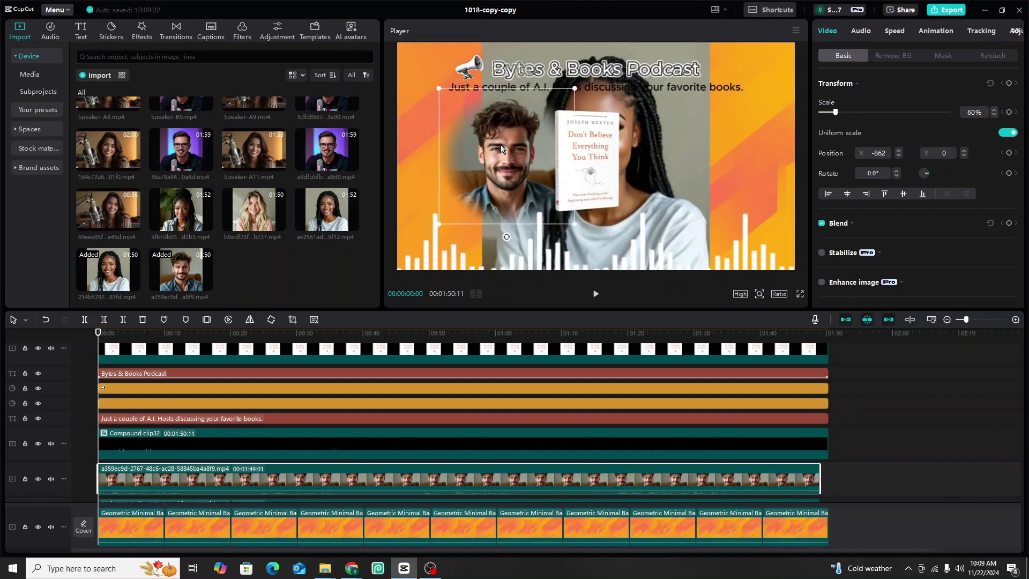
drag(503, 150, 468, 161)
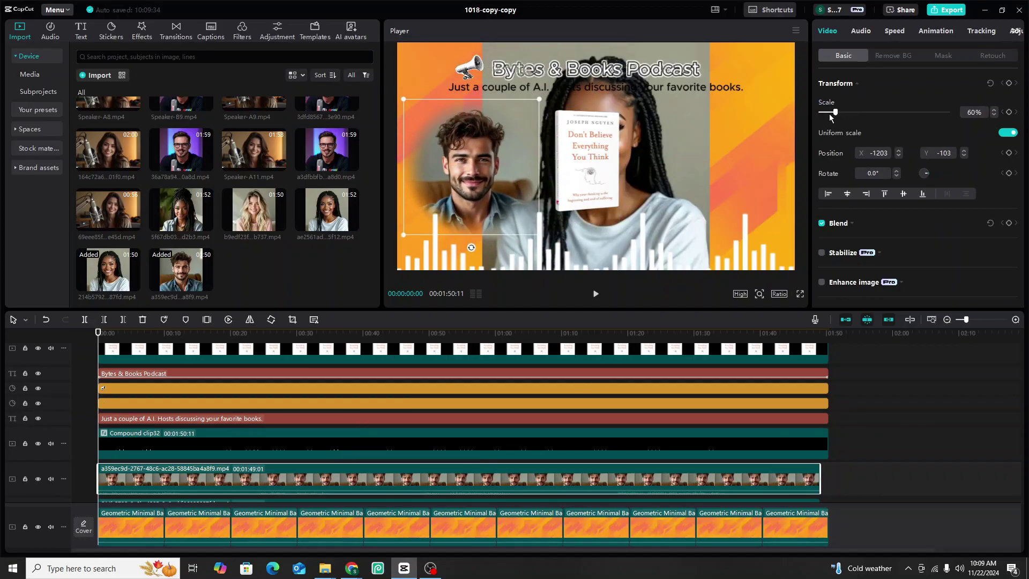
drag(835, 112, 838, 112)
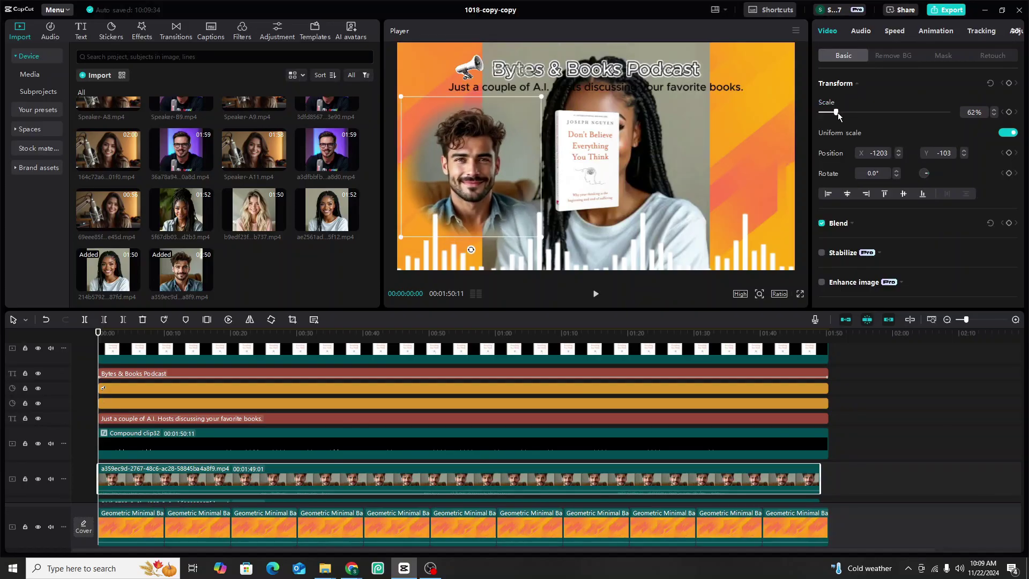
Move the woman's clip right and give it a Circle mask over her face with Feather 4.
scroll(295, 356, down, 2)
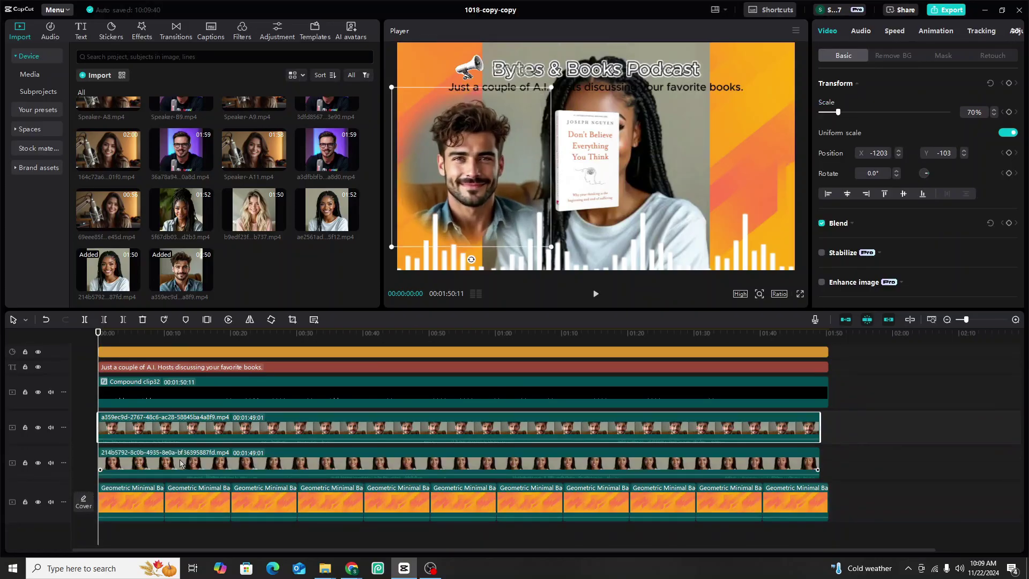
click(666, 184)
drag(666, 181, 751, 179)
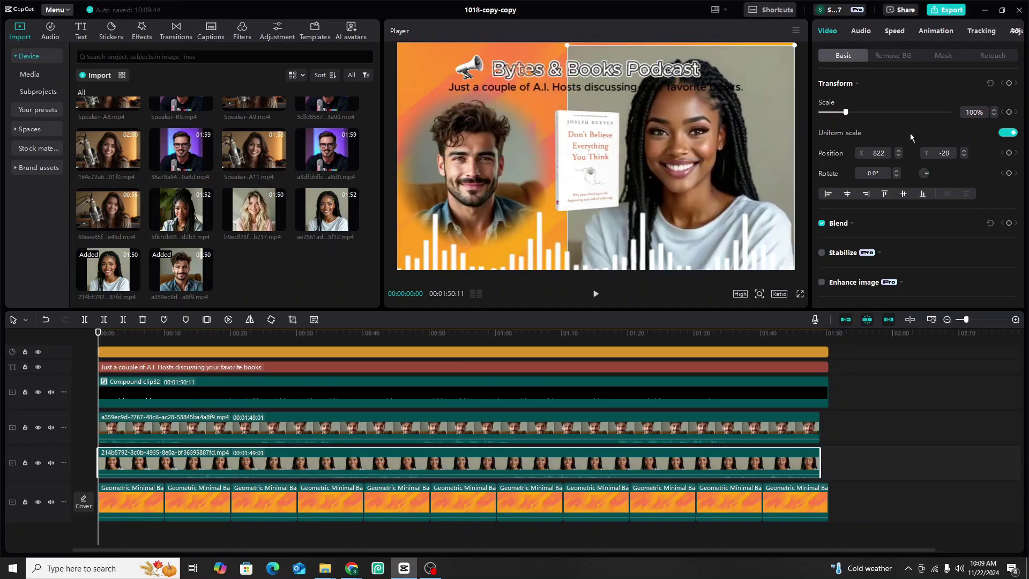
click(942, 55)
click(959, 113)
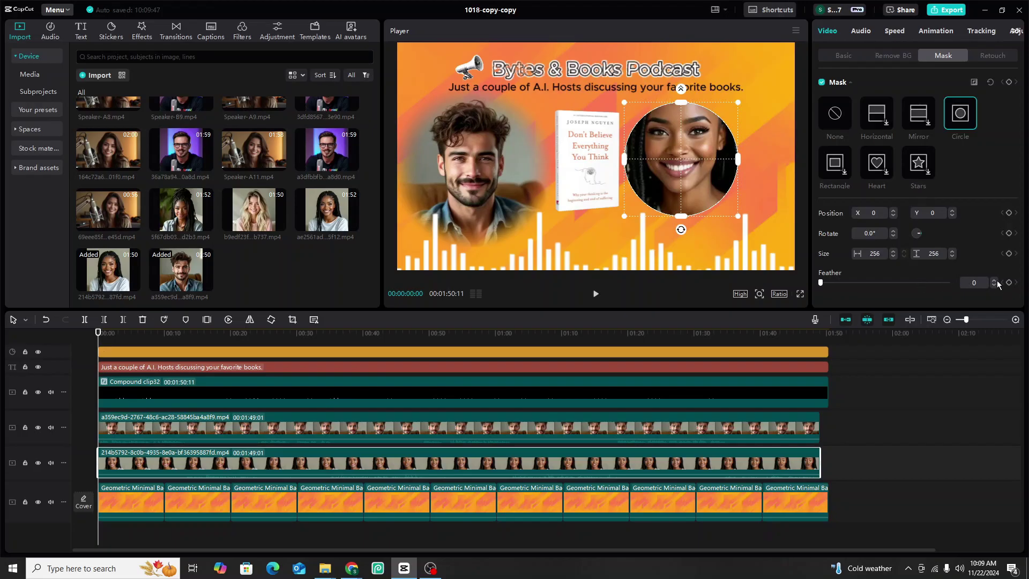
drag(739, 216, 770, 269)
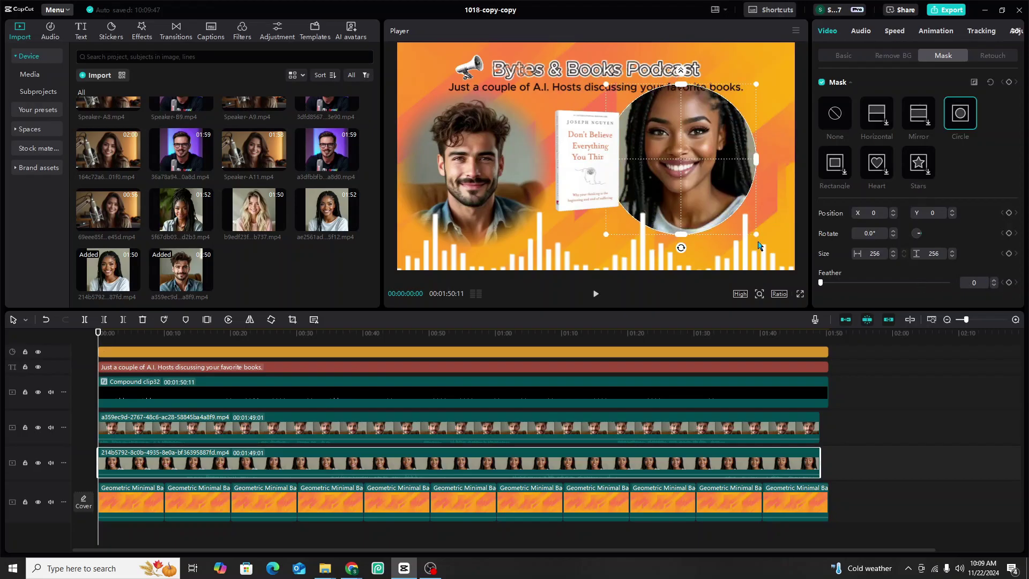
drag(688, 214, 688, 195)
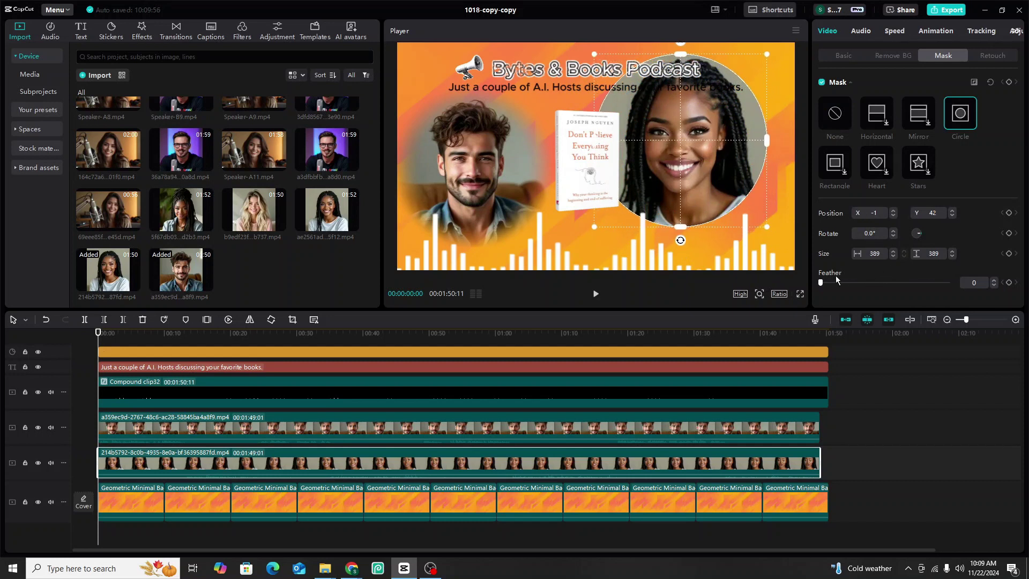
drag(833, 278, 830, 280)
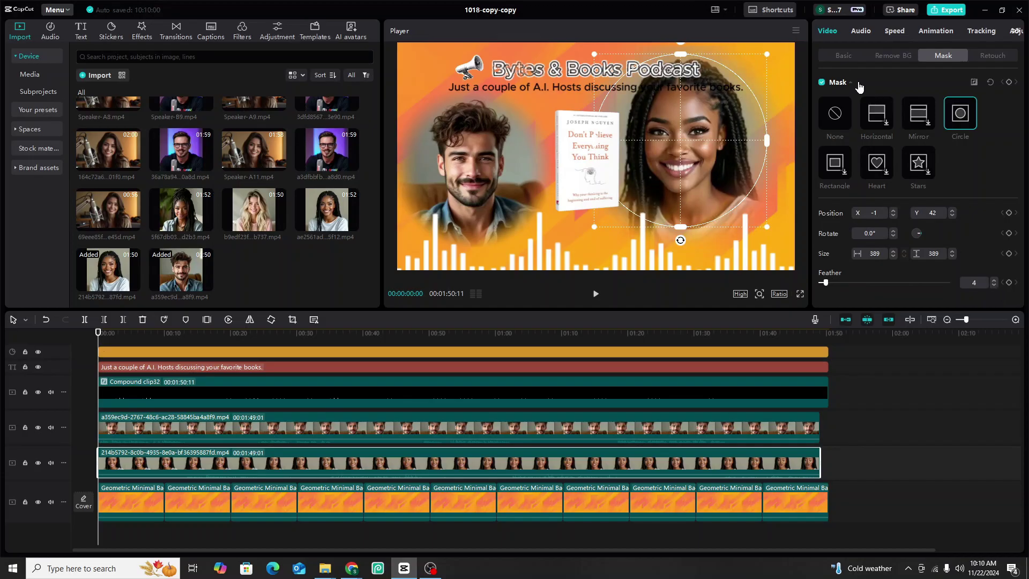
Scale the woman's clip to 76% and lower it beside the book cover.
click(843, 59)
drag(844, 115, 840, 115)
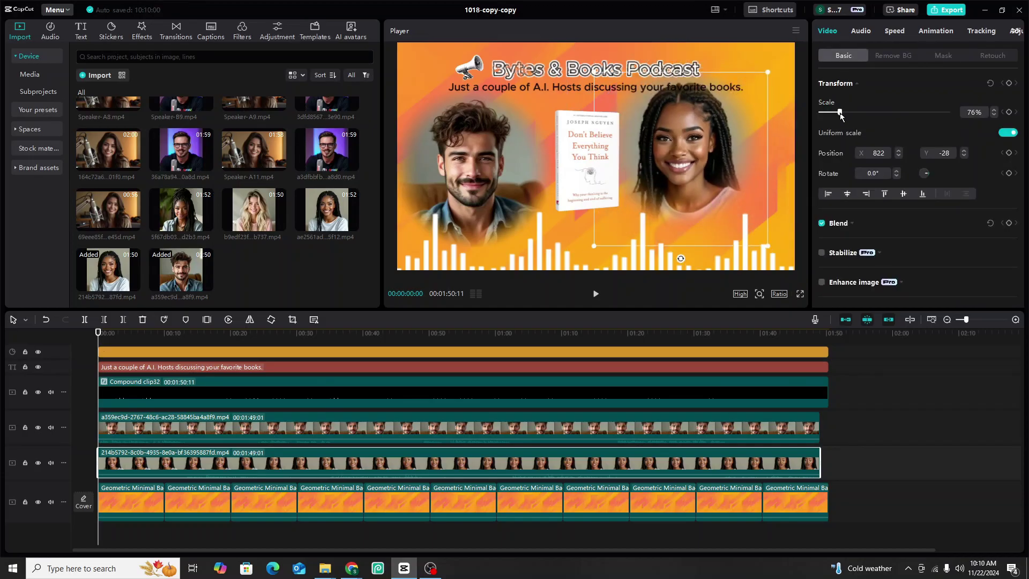
drag(699, 189, 704, 191)
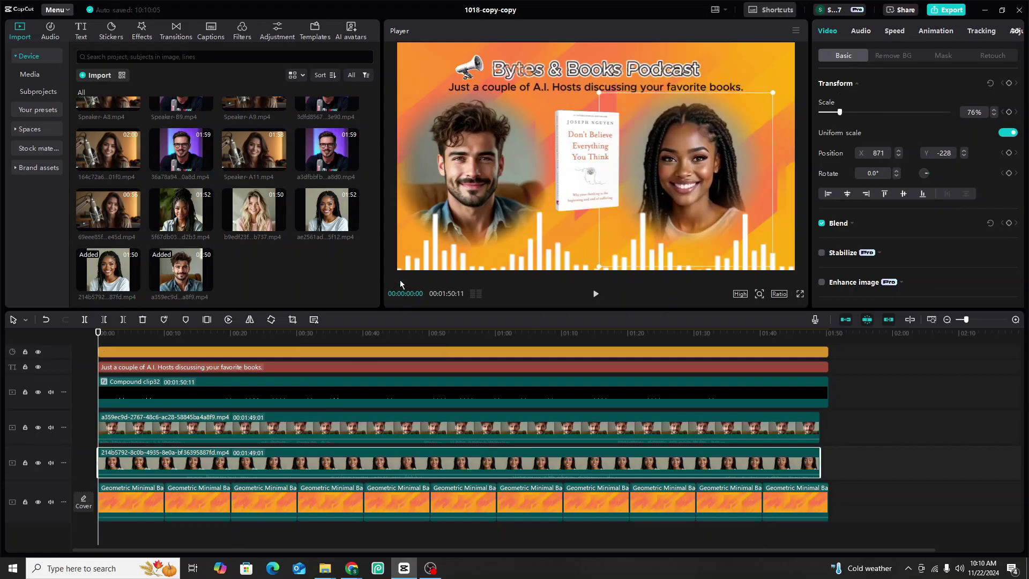
click(467, 255)
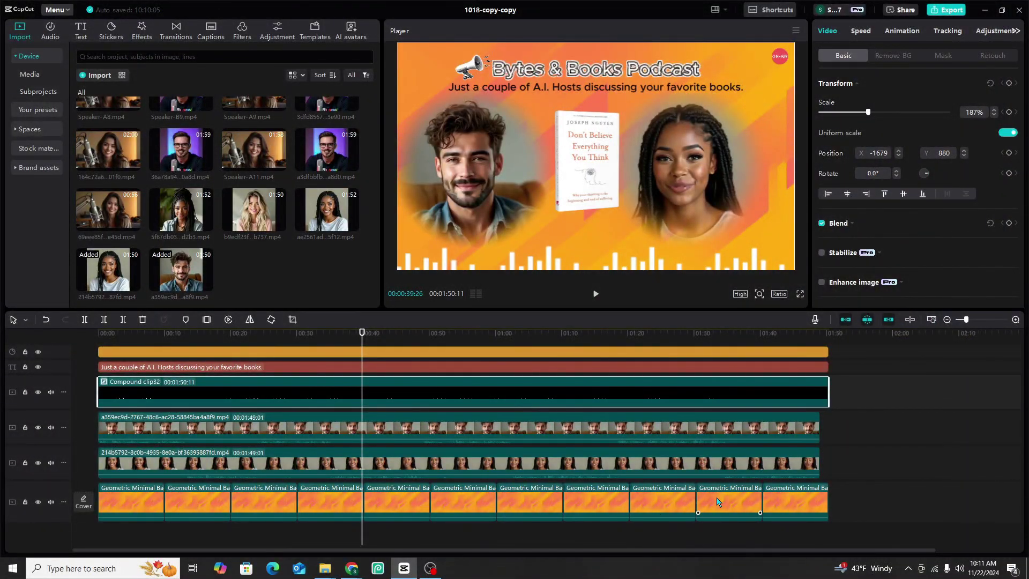
scroll(442, 373, down, 1)
scroll(441, 373, up, 3)
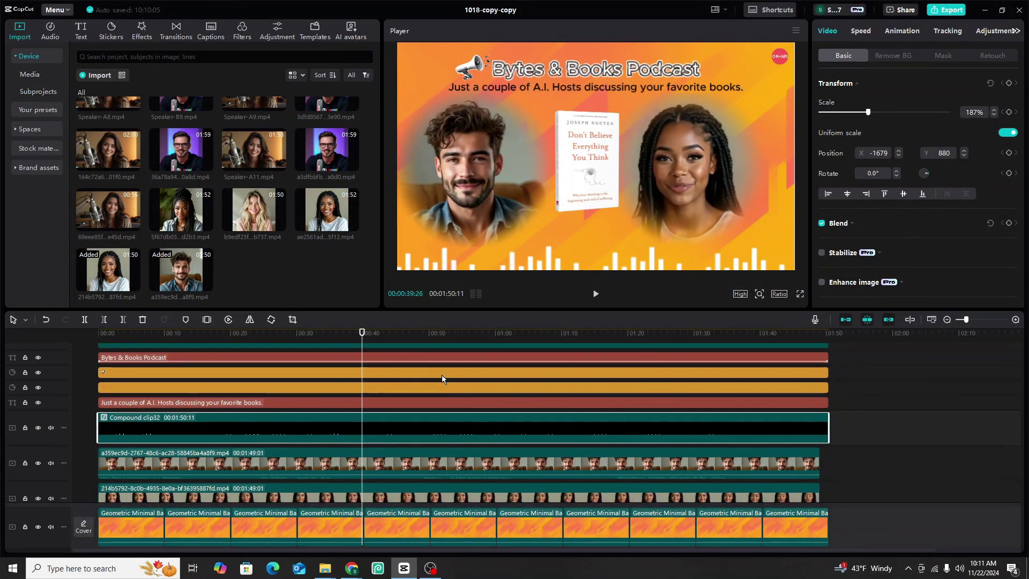